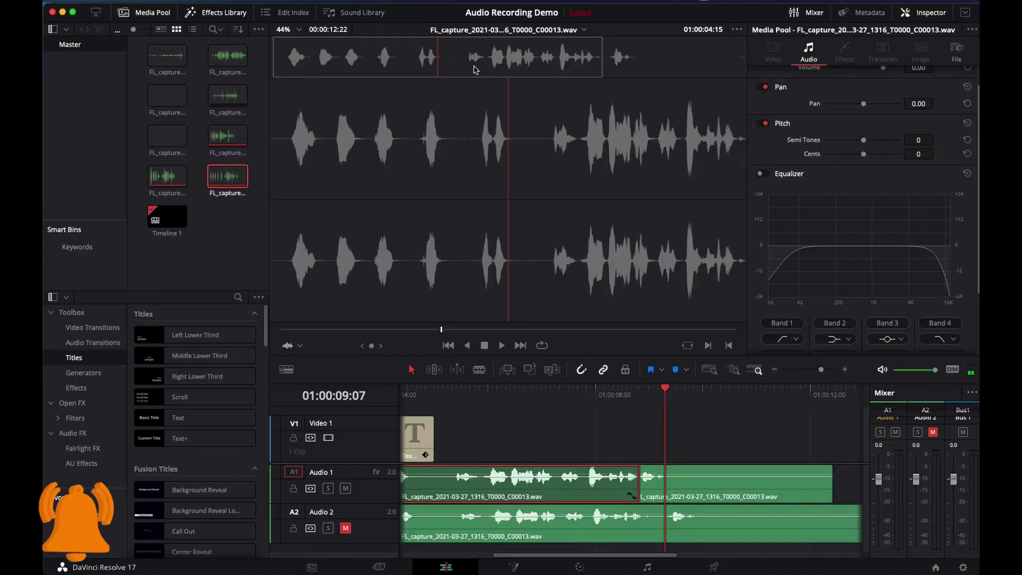
# Step: Move the playhead back to 01:00:04:11 in the voice clip and select the Blade tool
pyautogui.moveTo(482, 68); pyautogui.dragTo(432, 60)
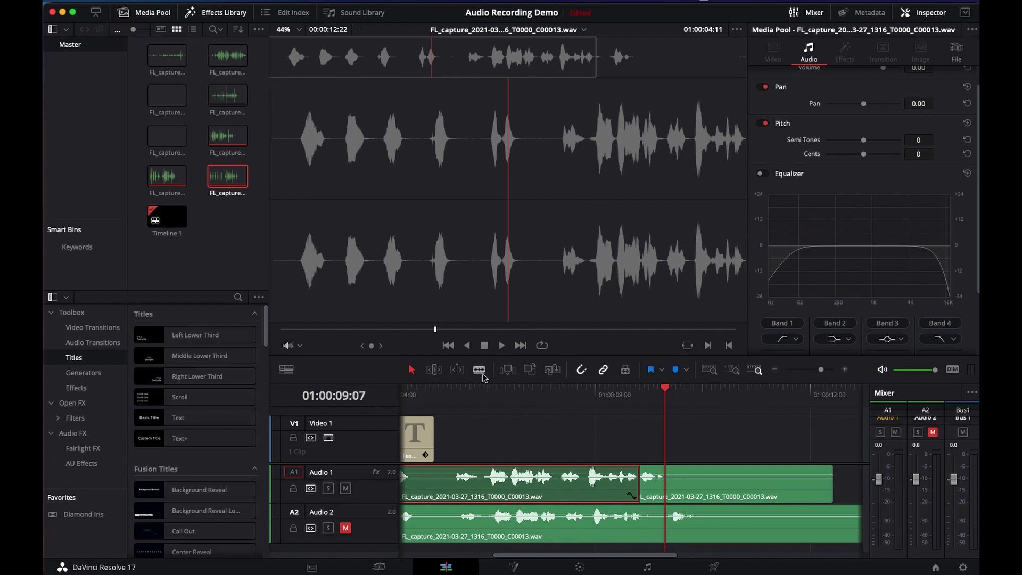
pyautogui.click(480, 371)
# Step: Return to the Selection tool with A and switch to the Edit page
pyautogui.press('a')
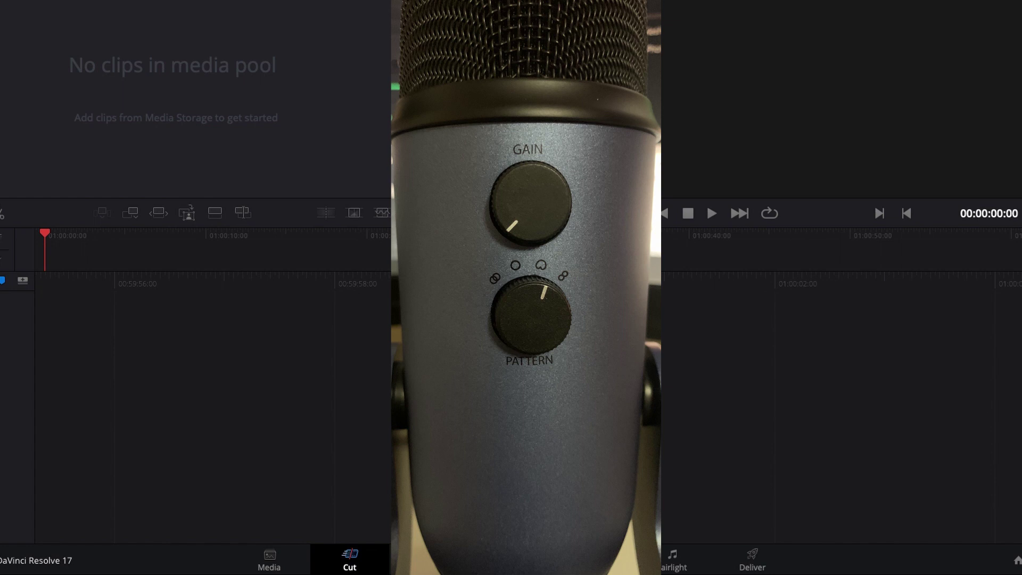
pyautogui.click(674, 560)
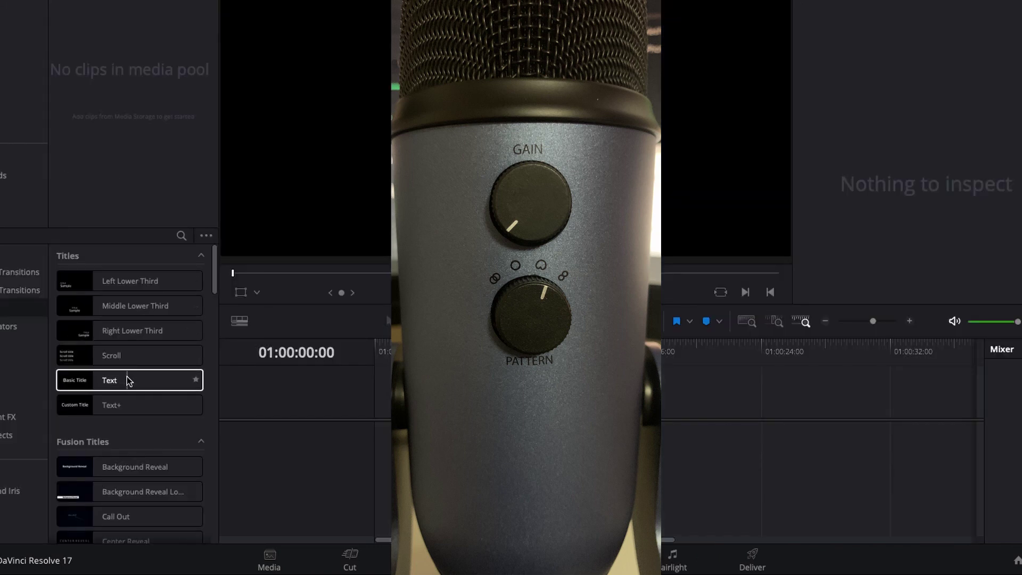
# Step: Drop a Text title on V1 and type 'Demo Audio Recording using DaVinci Resolve' on two lines
pyautogui.moveTo(127, 381); pyautogui.dragTo(385, 424)
pyautogui.click(861, 43)
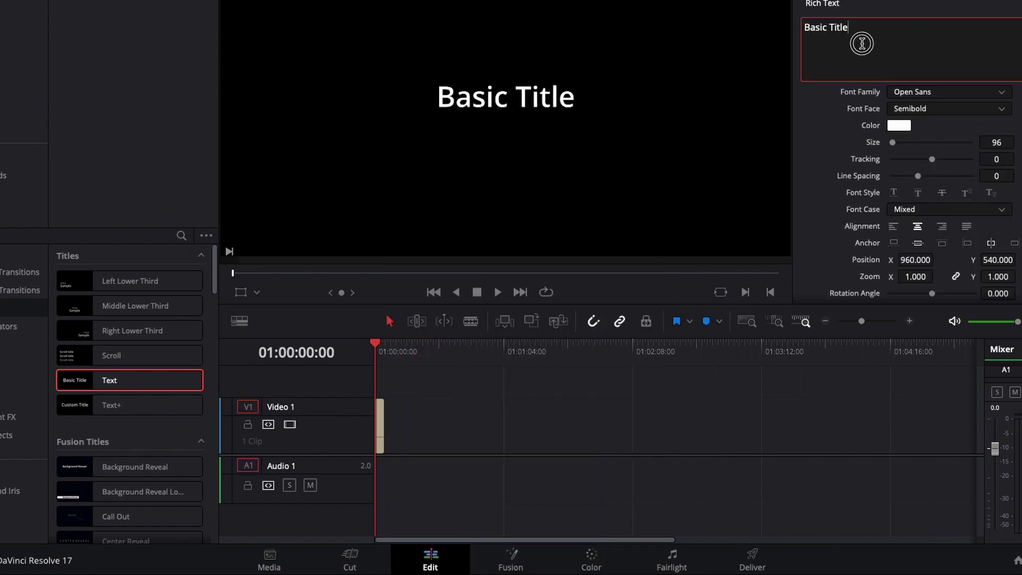
pyautogui.hotkey('ctrl', 'a')
pyautogui.write('Me')
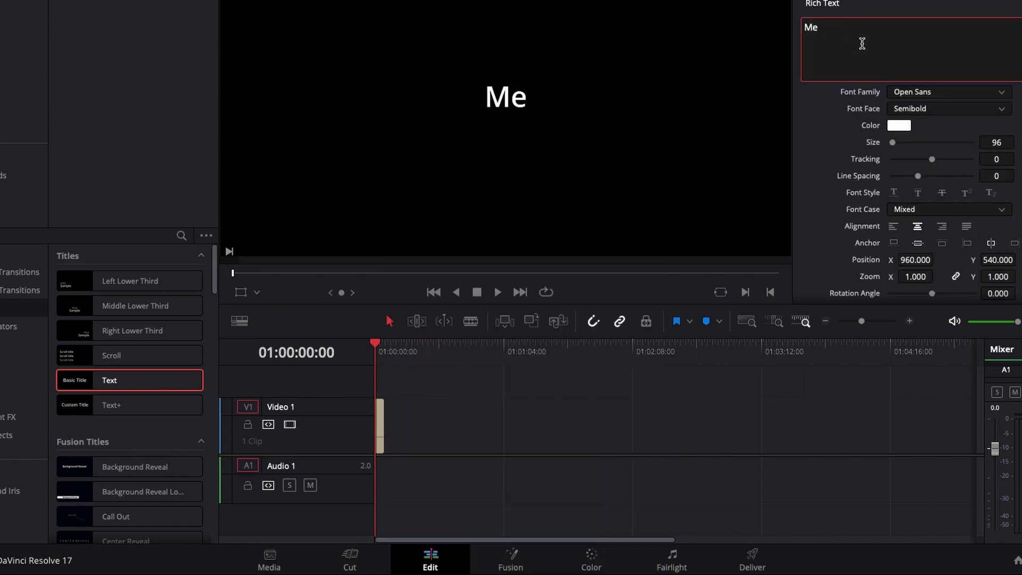
pyautogui.press('BackSpace')
pyautogui.press('BackSpace')
pyautogui.write('Demo')
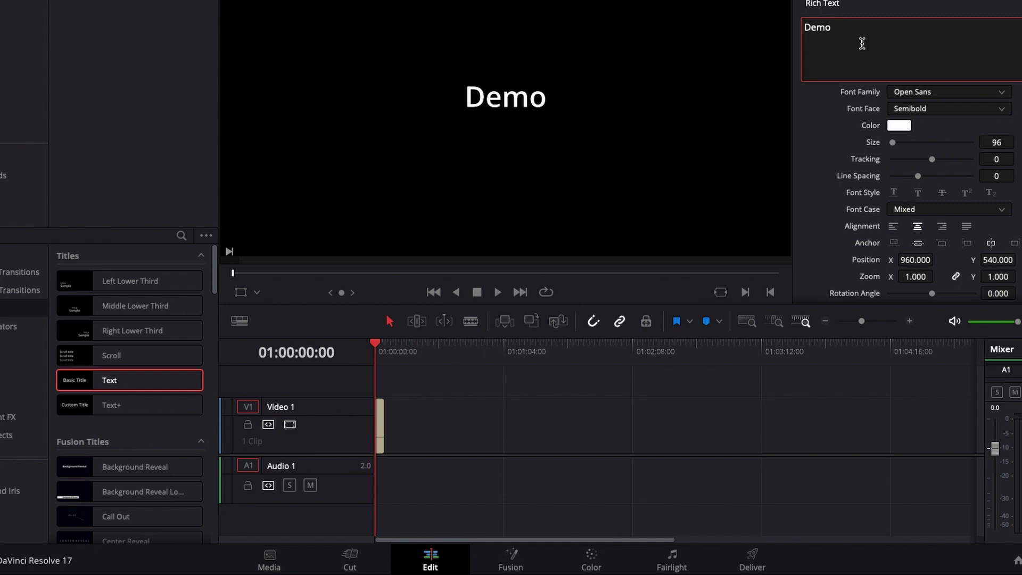
pyautogui.write(' Audio Recor')
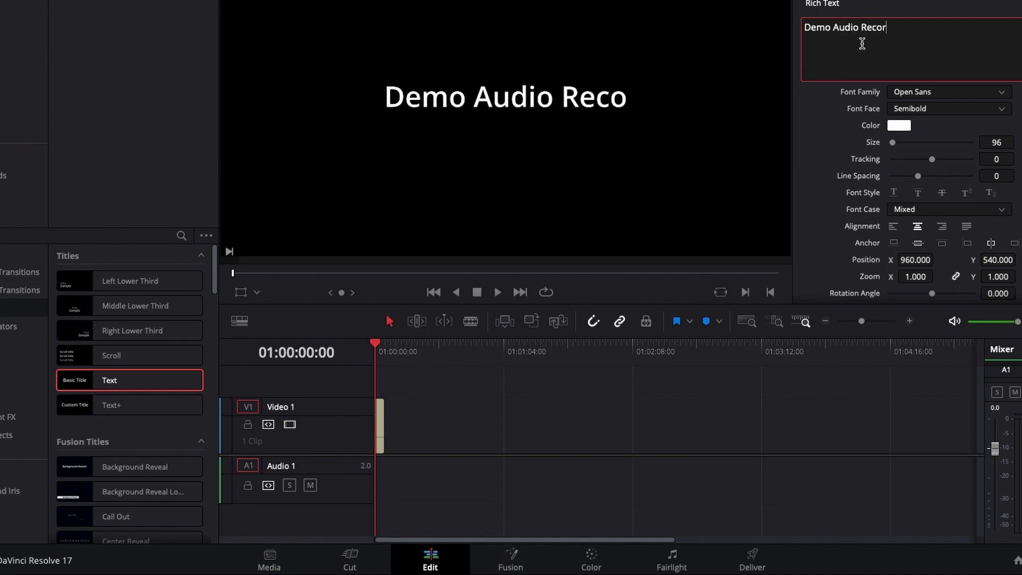
pyautogui.write('ding U')
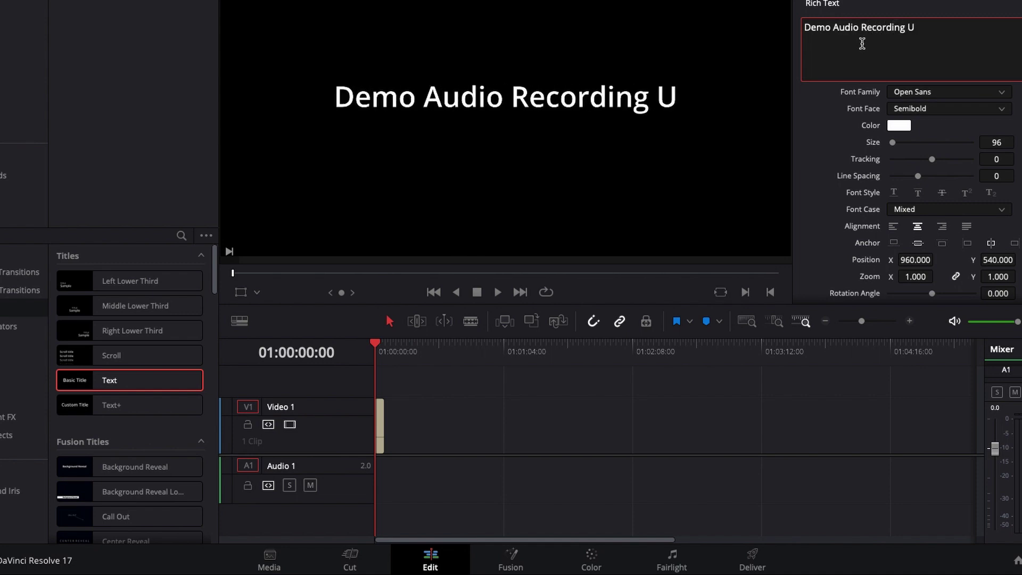
pyautogui.press('BackSpace')
pyautogui.press('Return')
pyautogui.write('U')
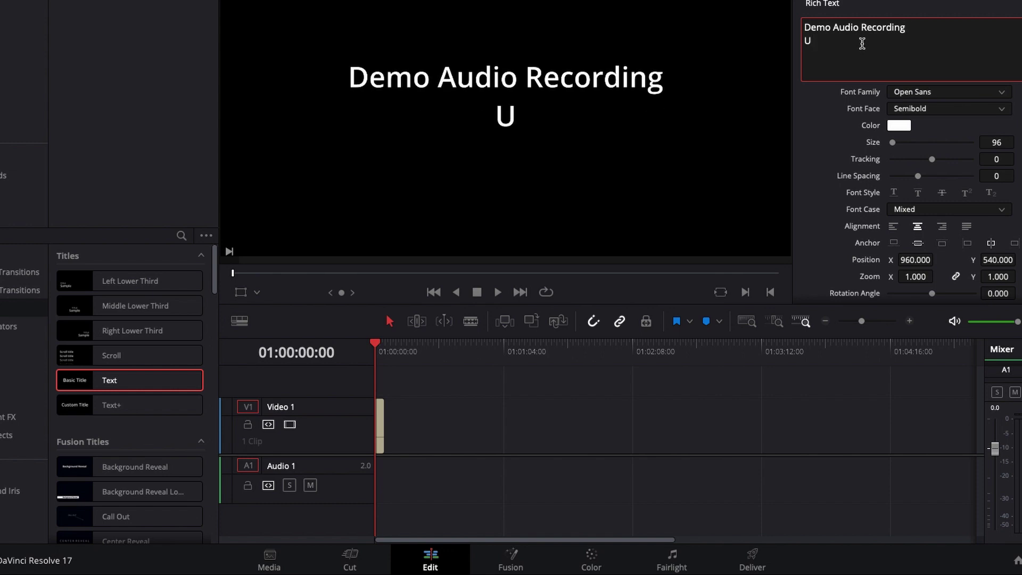
pyautogui.press('BackSpace')
pyautogui.write('using Da')
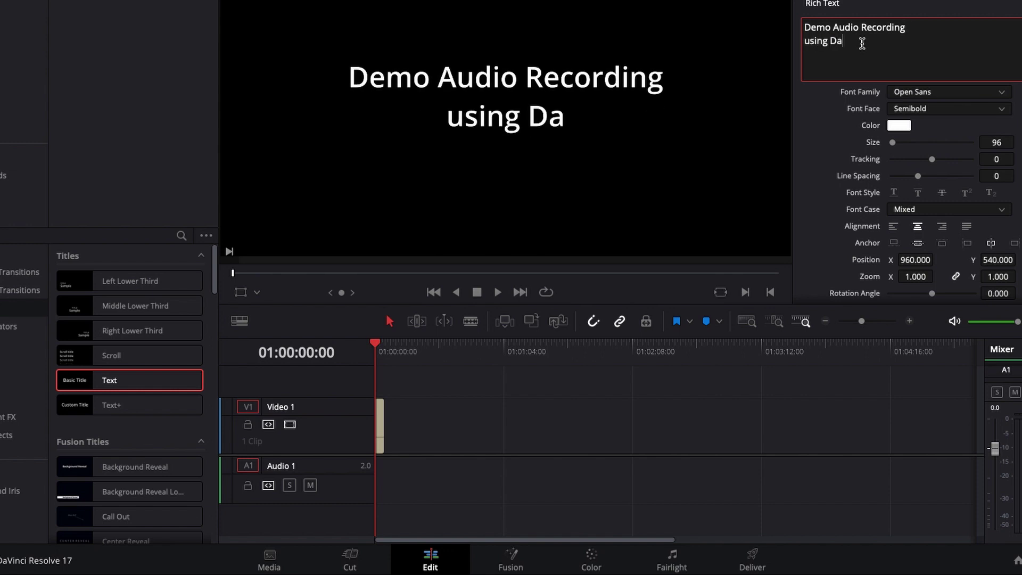
pyautogui.write('Vinci Re')
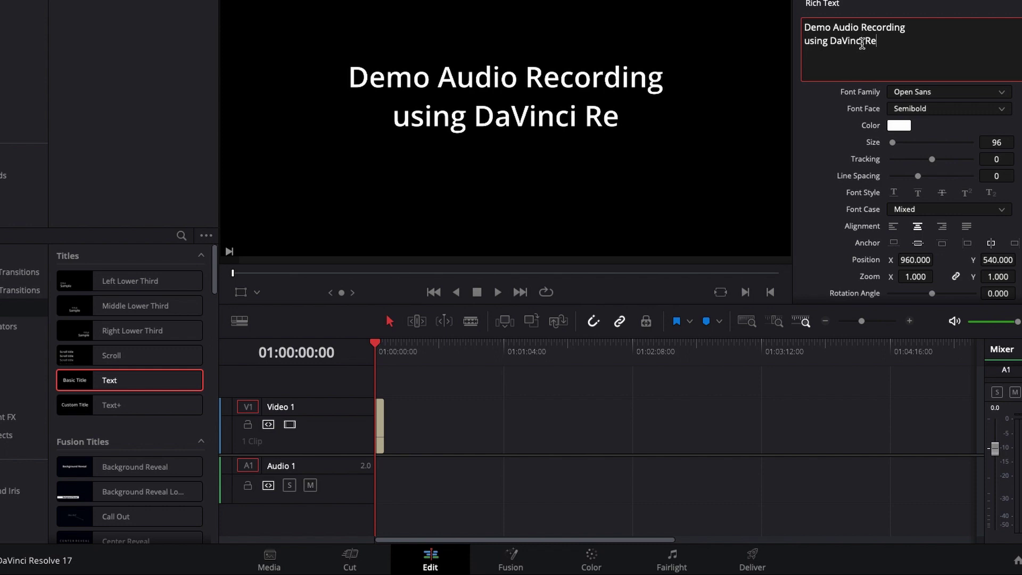
pyautogui.write('solve')
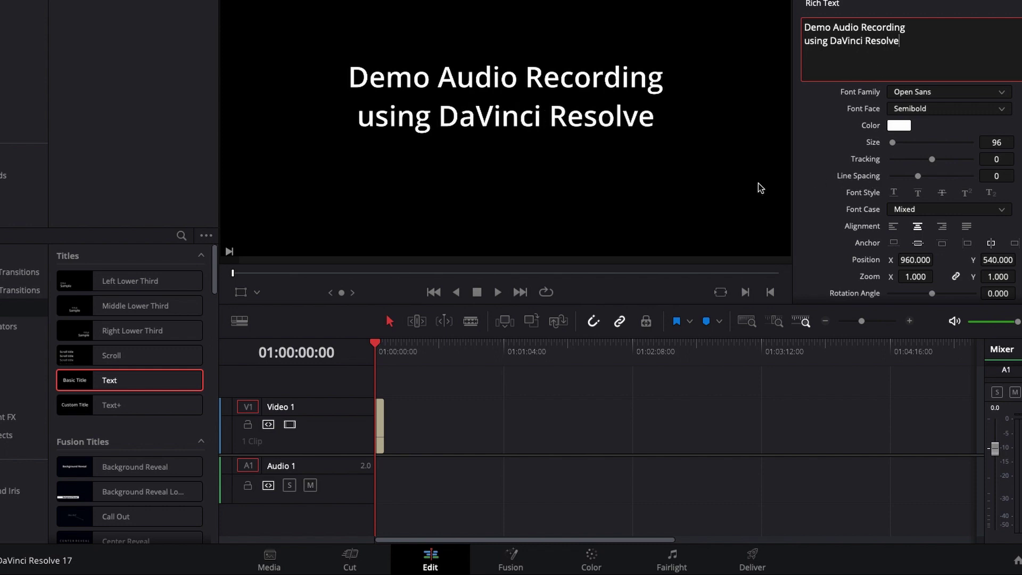
# Step: Create the 'Audio Recording Demo' project and open its Edit page
pyautogui.click(420, 446)
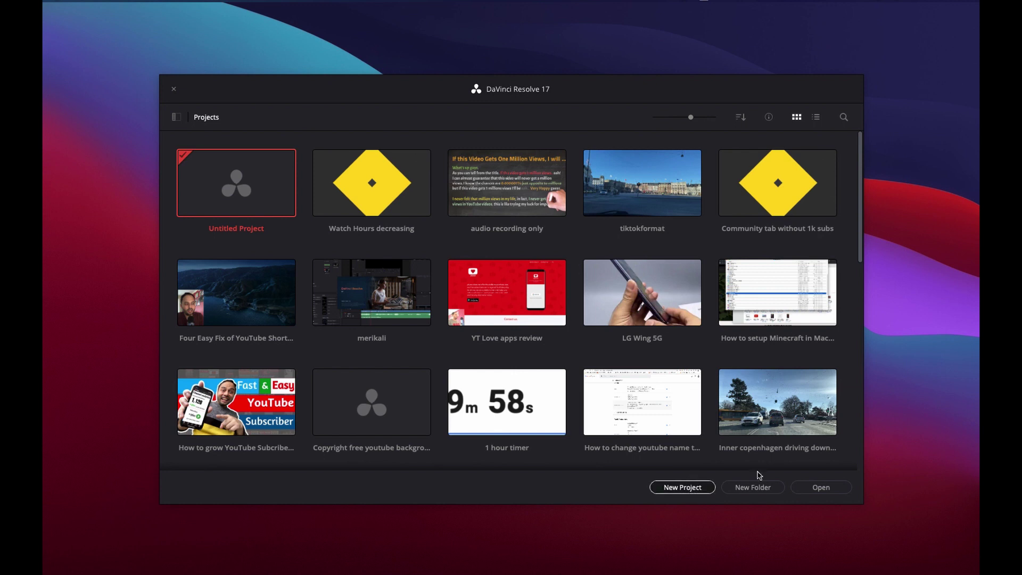
pyautogui.write('Audio Recording Demo')
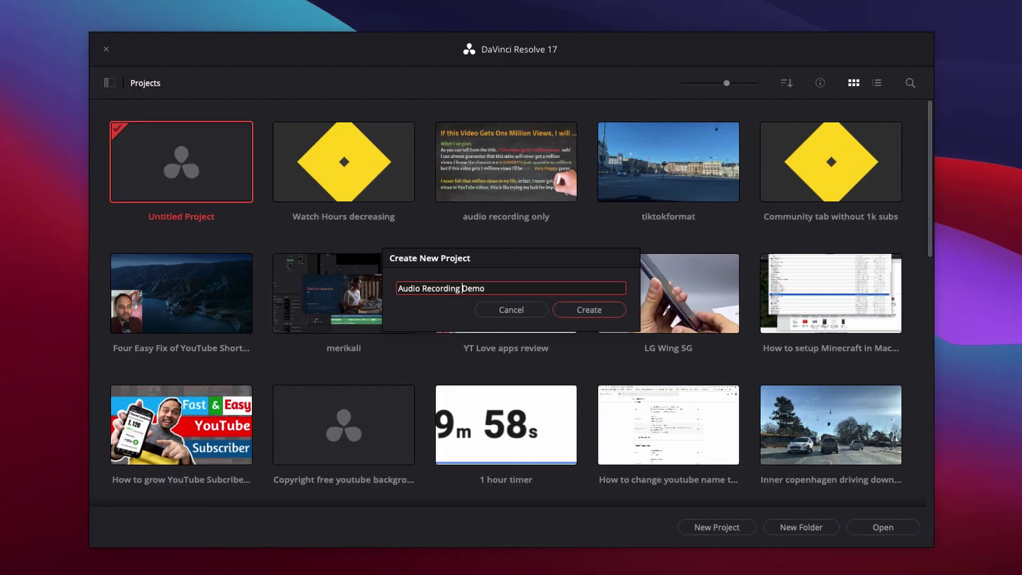
pyautogui.click(579, 307)
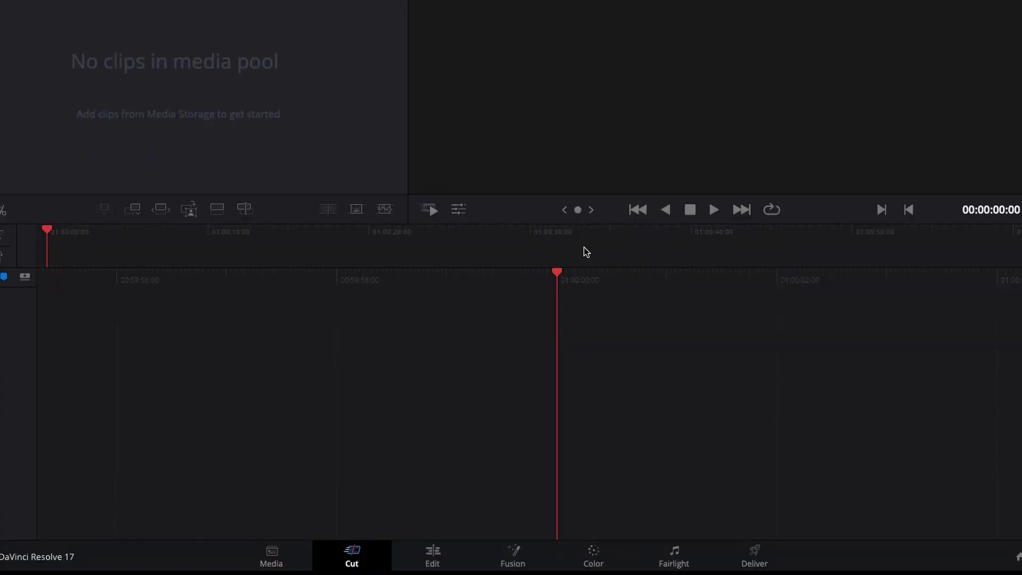
pyautogui.click(433, 557)
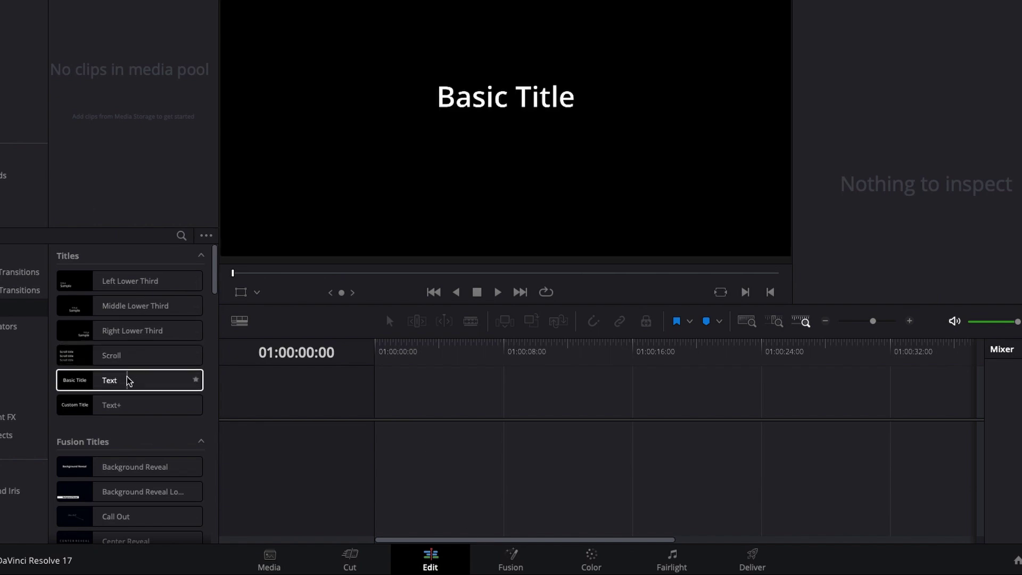
# Step: Place a Text title on V1 reading 'Demo Audio Recording' / 'using DaVinci Resolve'
pyautogui.moveTo(129, 382); pyautogui.dragTo(386, 426)
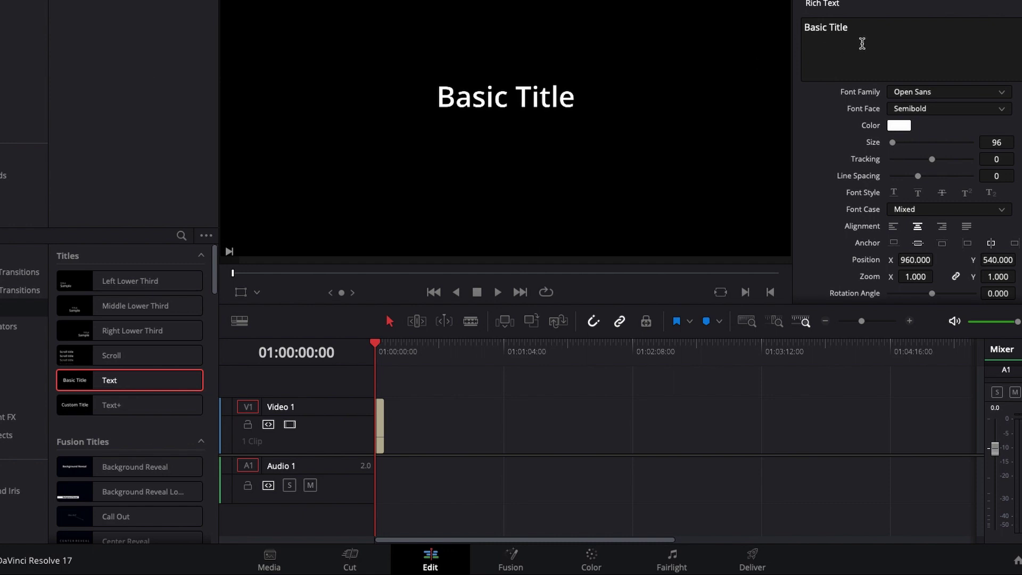
pyautogui.tripleClick(863, 43)
pyautogui.write('Me')
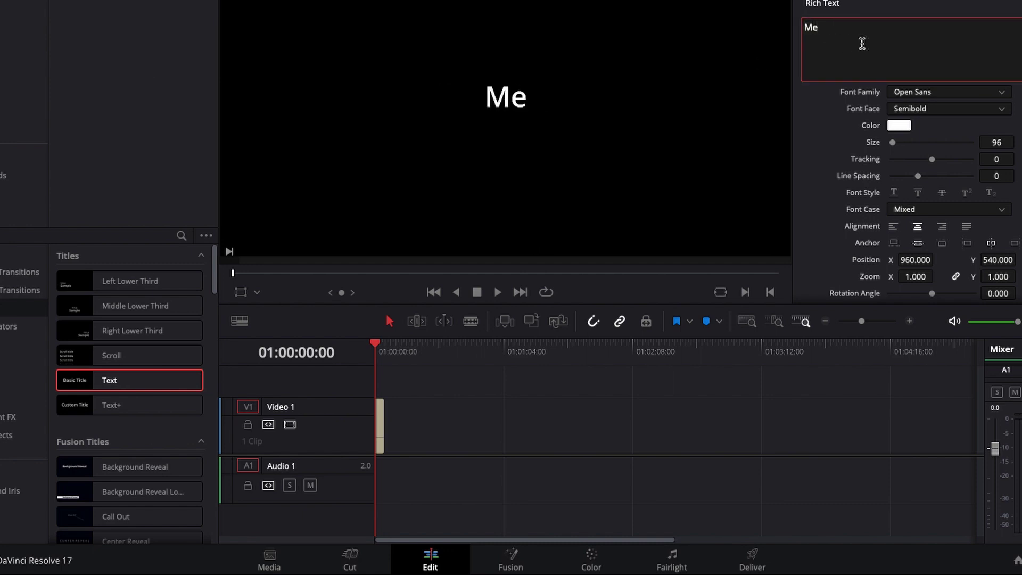
pyautogui.press('BackSpace')
pyautogui.press('BackSpace')
pyautogui.write('Demo')
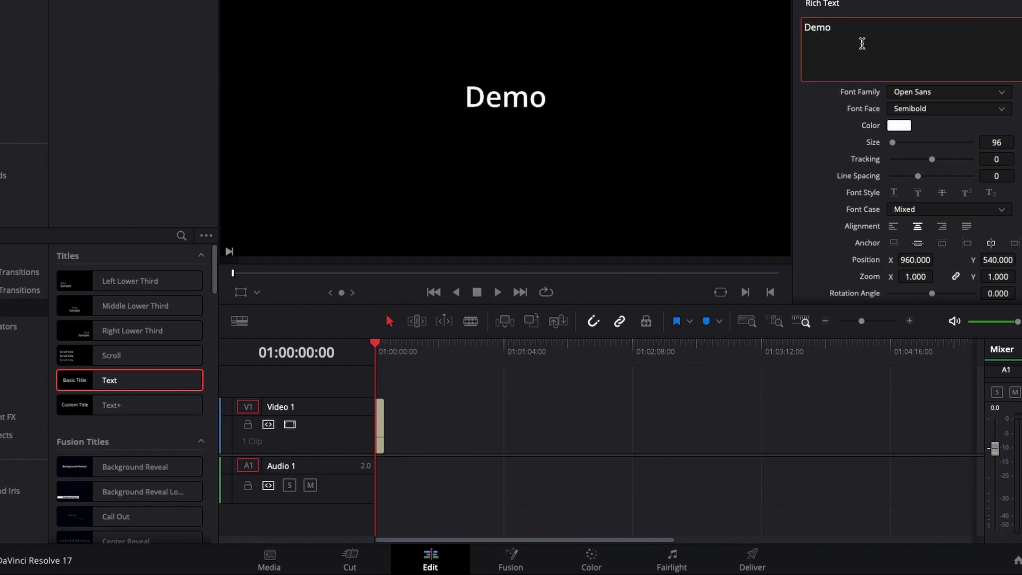
pyautogui.write(' Audio Reco')
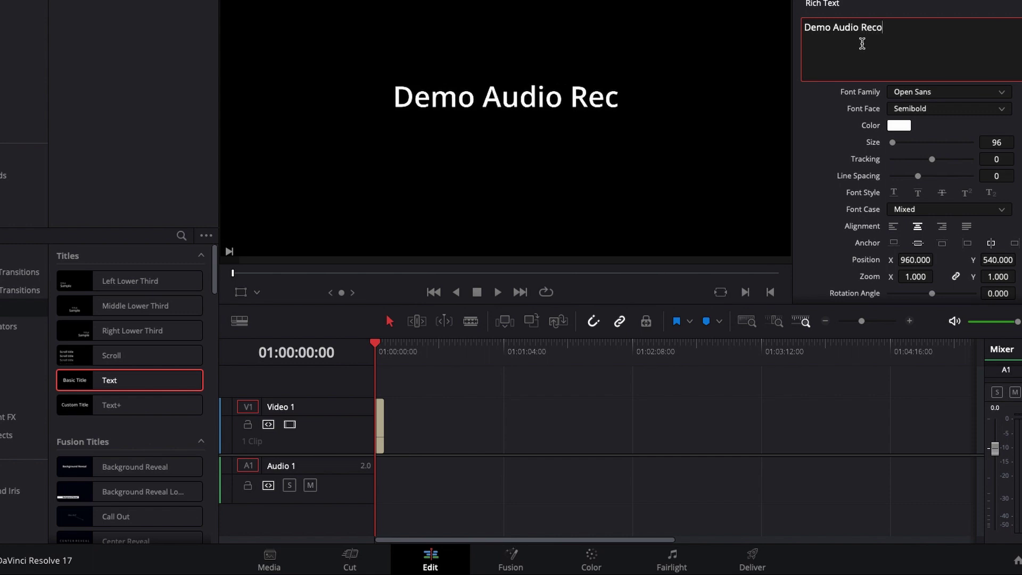
pyautogui.write('rding U')
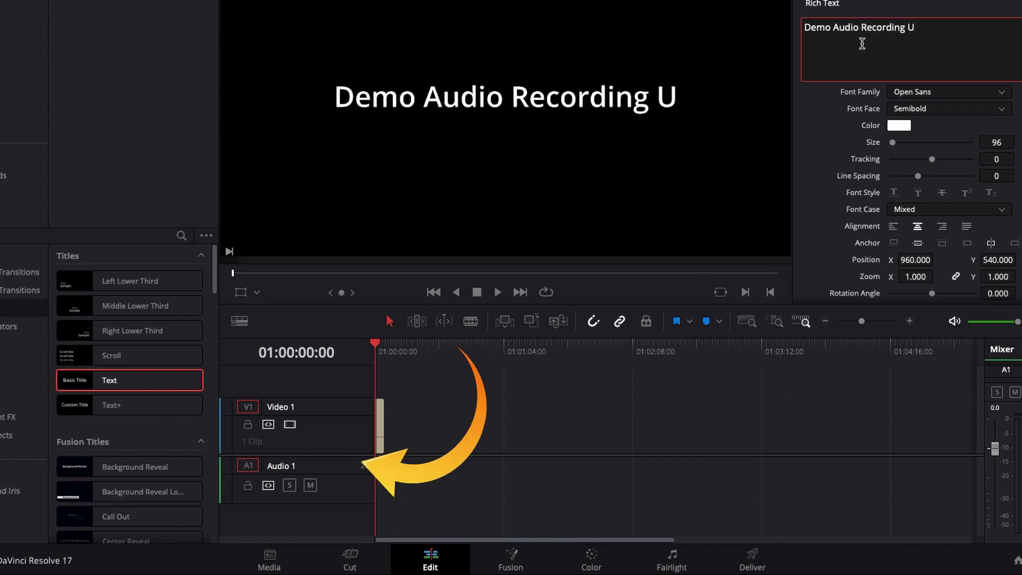
pyautogui.press('BackSpace')
pyautogui.press('BackSpace')
pyautogui.press('Return')
pyautogui.write('U')
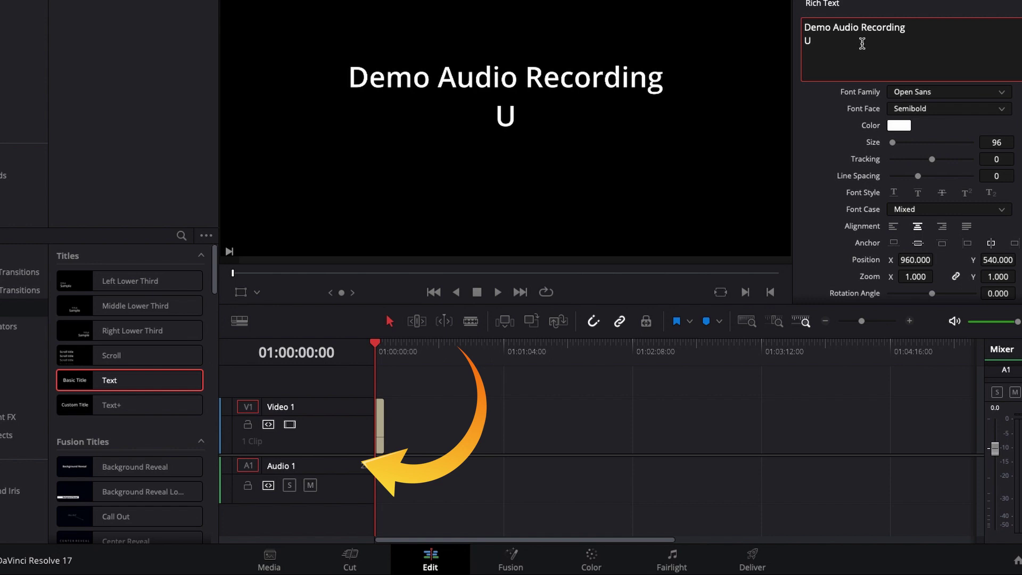
pyautogui.press('BackSpace')
pyautogui.write('using Da')
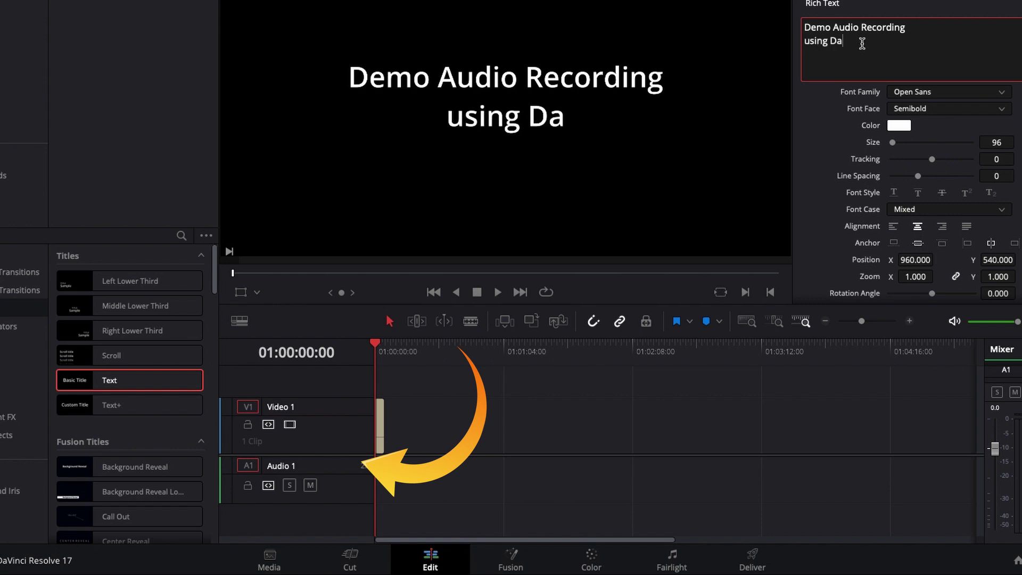
pyautogui.write('Vinci R')
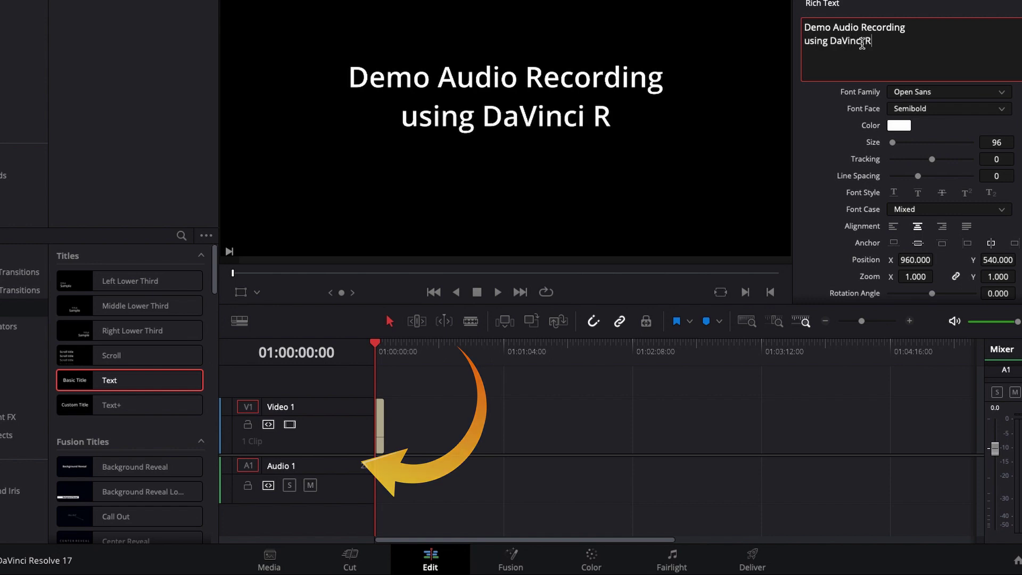
pyautogui.write('esolve')
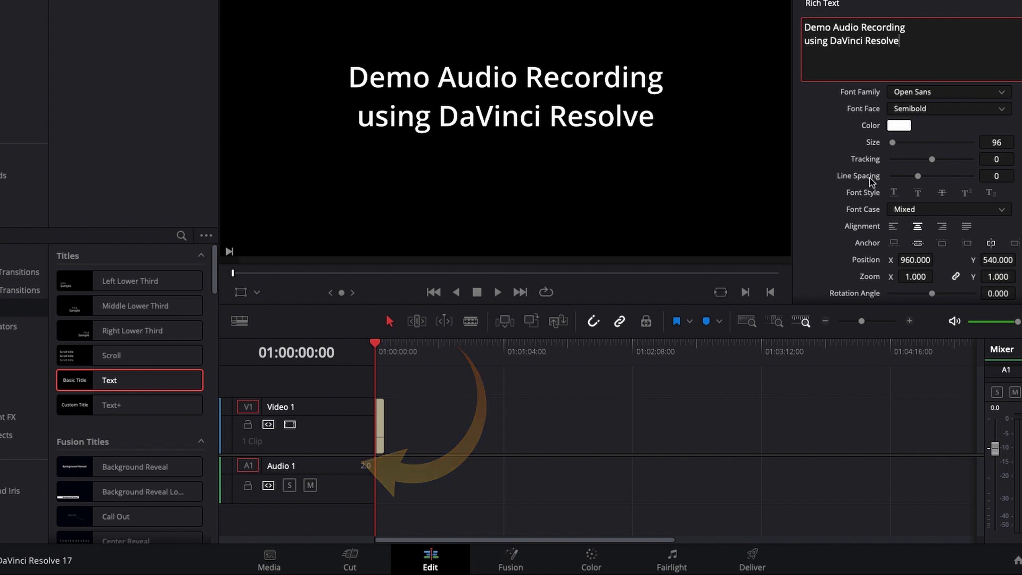
pyautogui.click(417, 446)
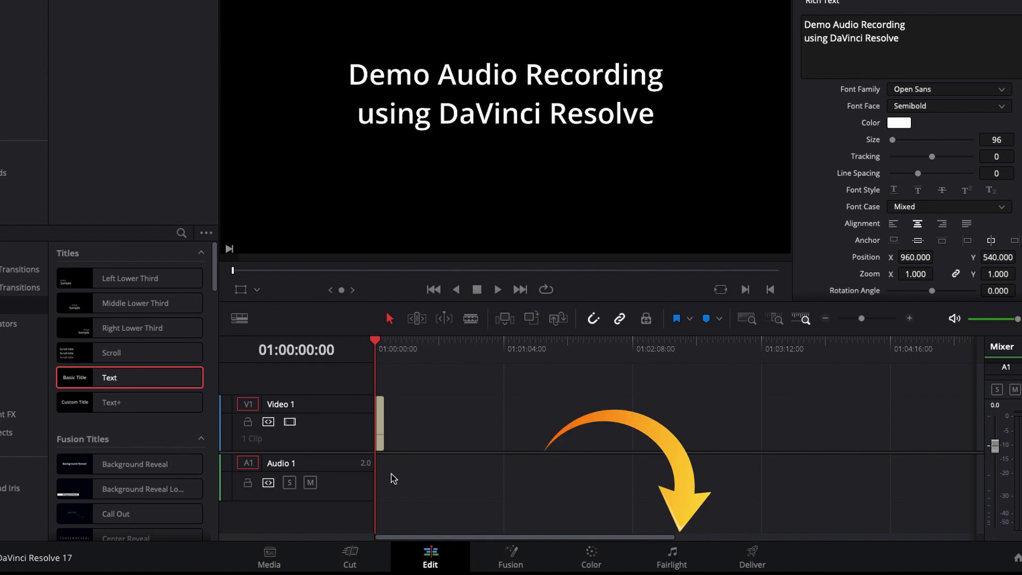
# Step: On the Fairlight page, open Patch Input/Output from Audio 1's Input menu
pyautogui.click(672, 559)
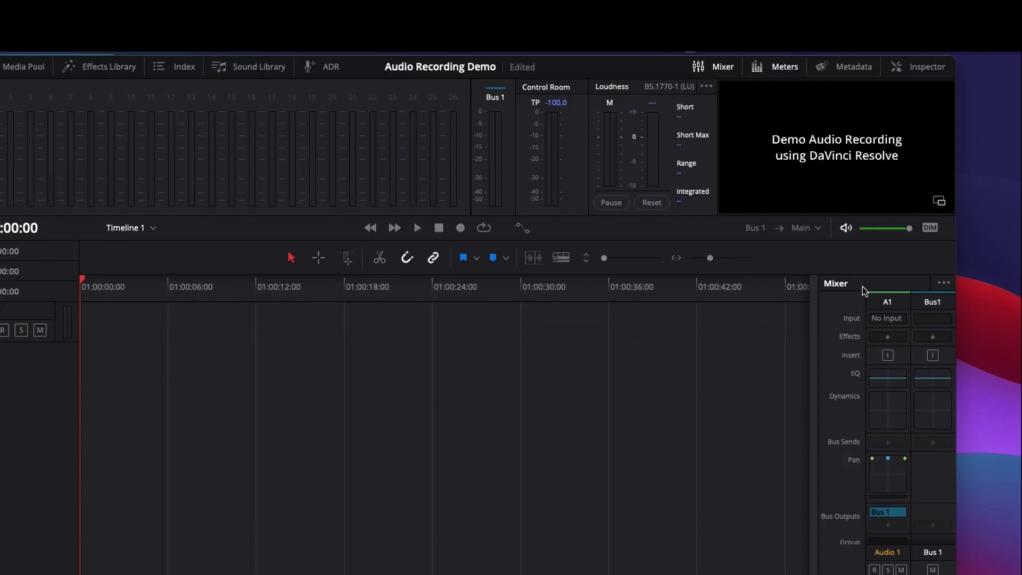
pyautogui.click(711, 71)
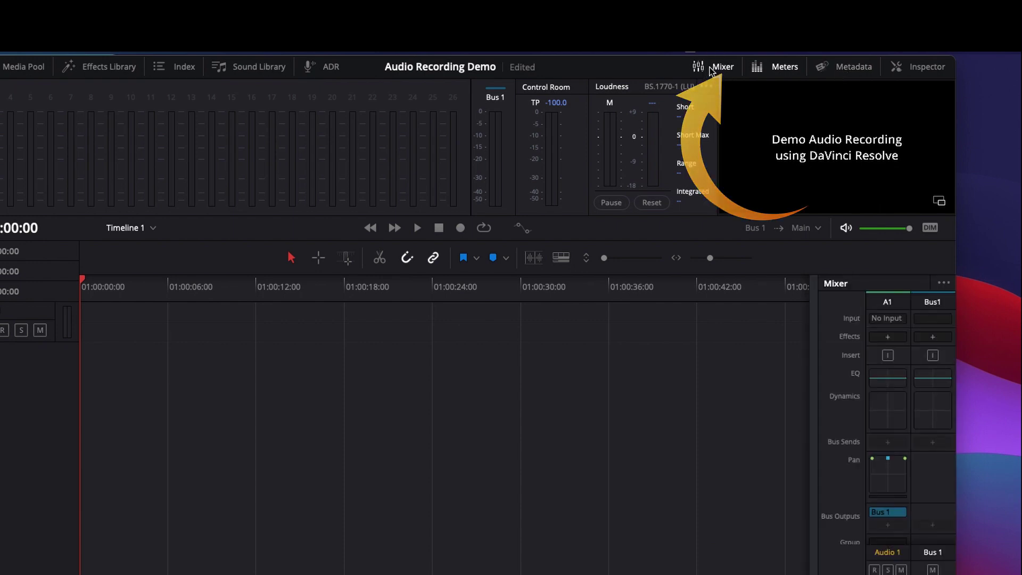
pyautogui.click(790, 71)
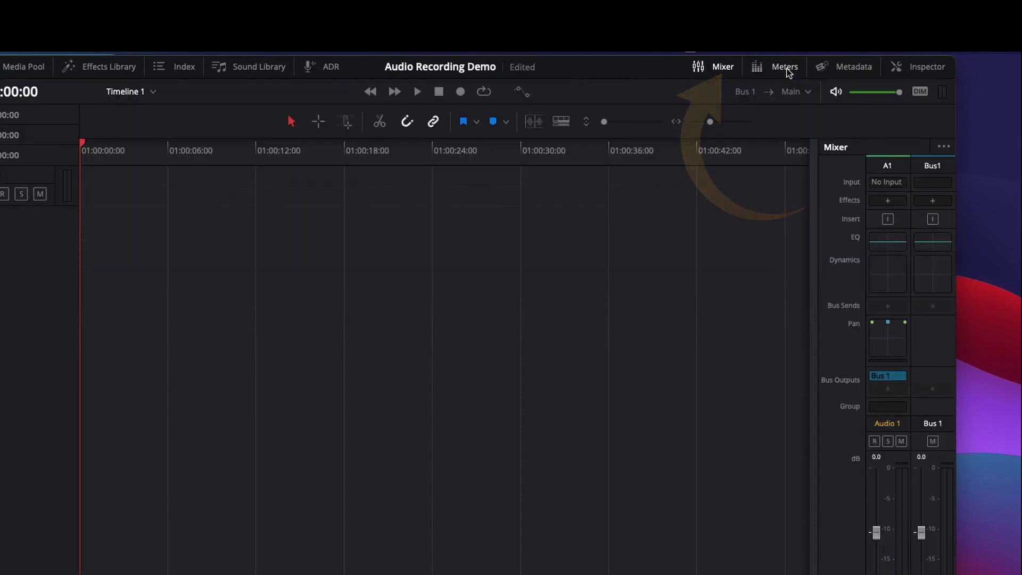
pyautogui.click(788, 71)
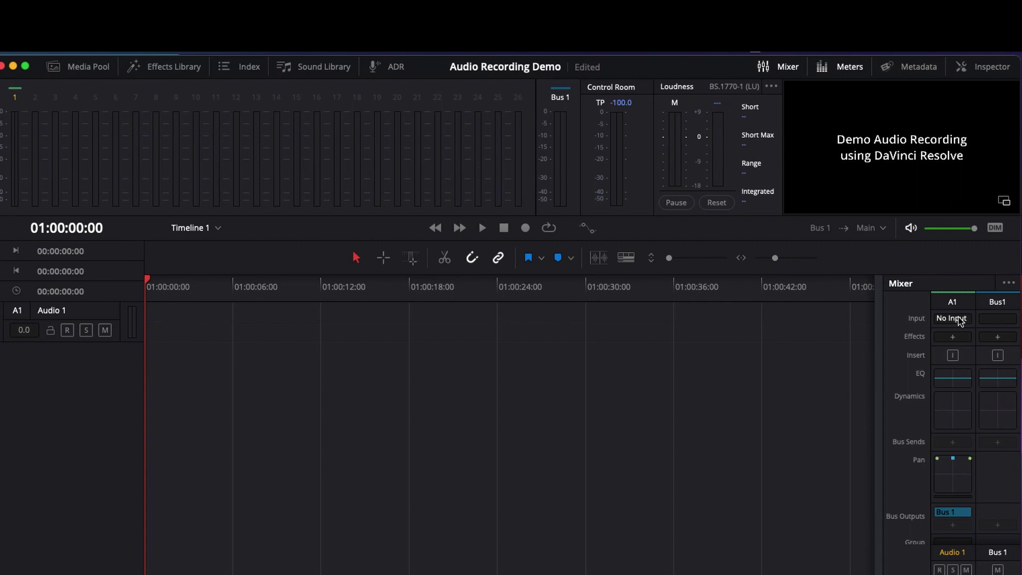
pyautogui.click(961, 324)
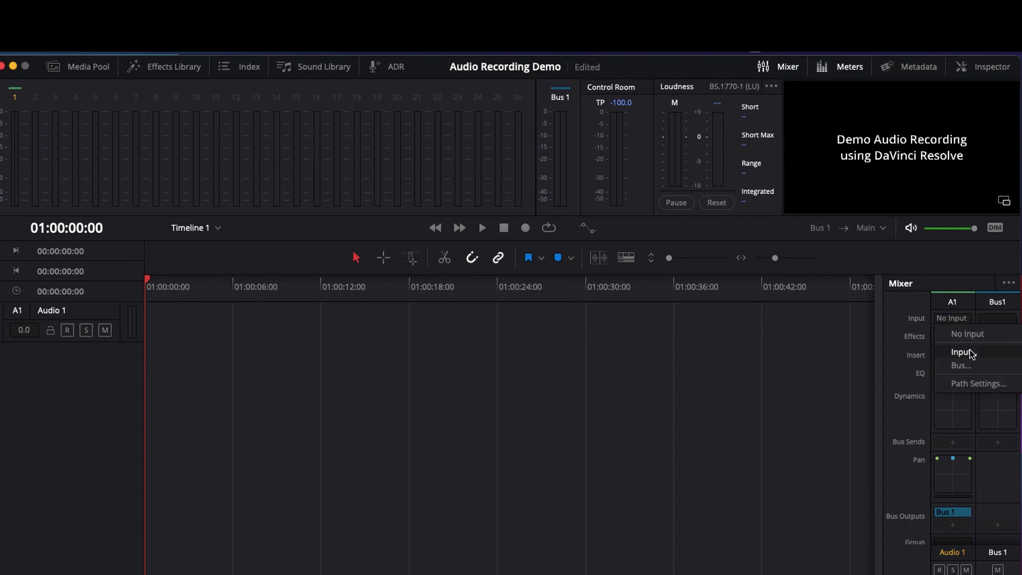
pyautogui.click(963, 353)
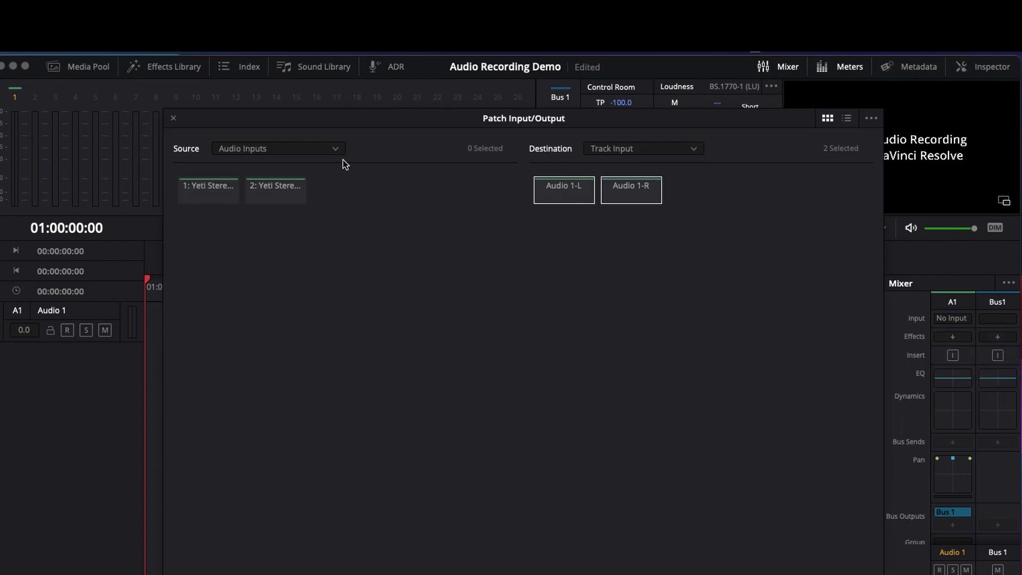
# Step: Keep Audio Inputs as the patching source type
pyautogui.click(289, 149)
pyautogui.click(290, 149)
pyautogui.click(289, 148)
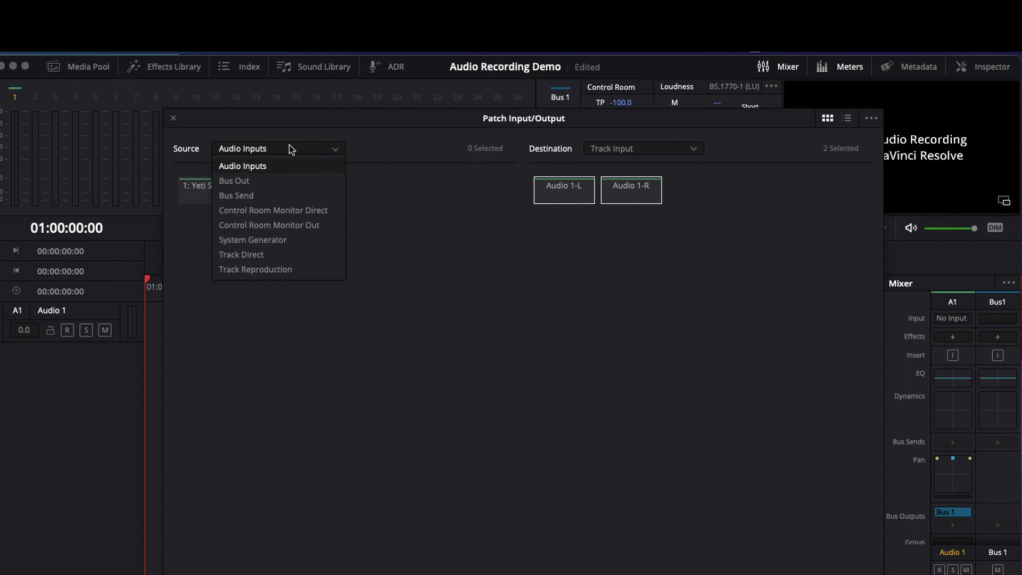
pyautogui.click(289, 149)
# Step: Patch both Yeti Stereo Microphone inputs to Audio 1 L/R, then close the window
pyautogui.click(206, 190)
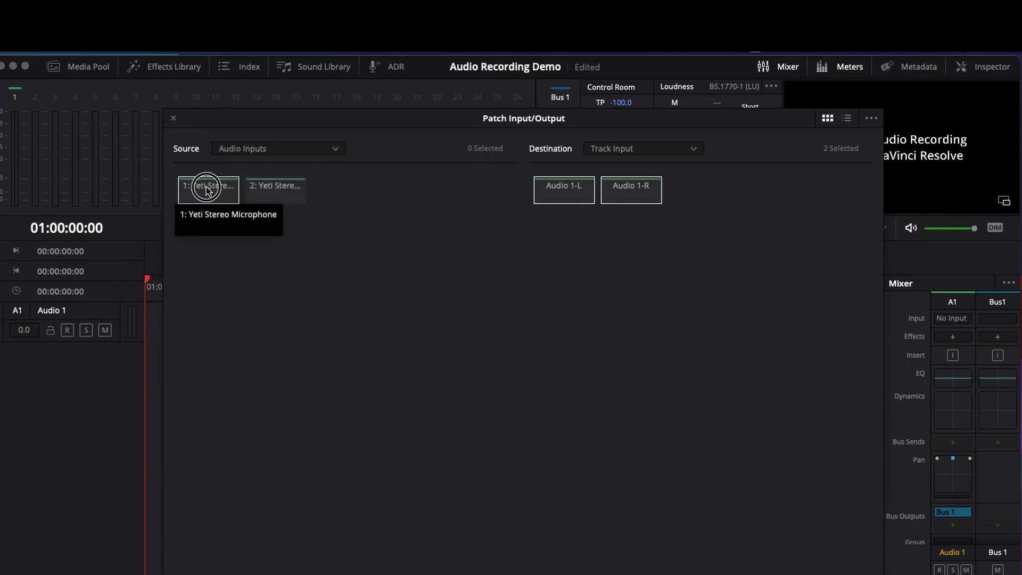
pyautogui.click(270, 196)
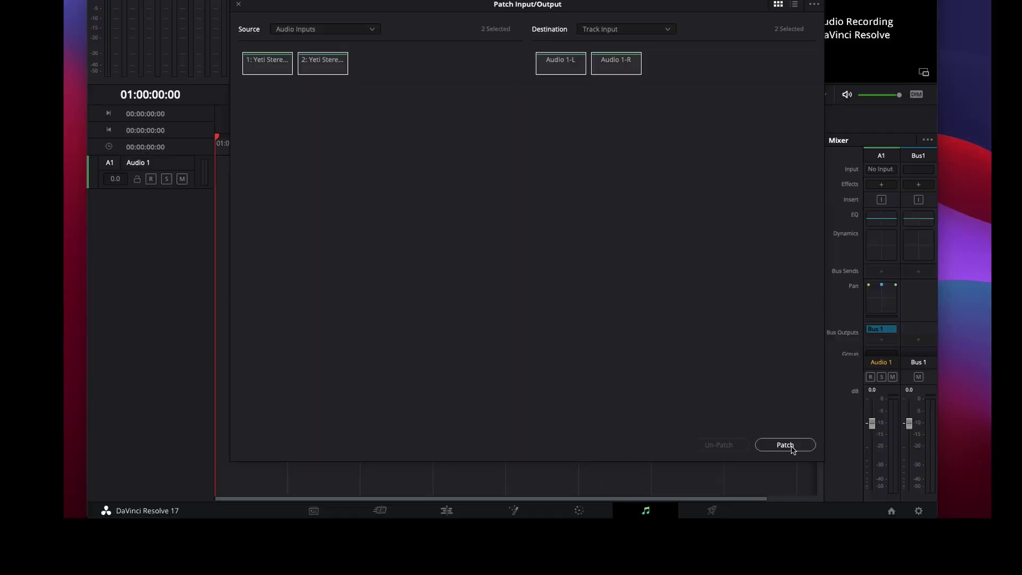
pyautogui.click(786, 445)
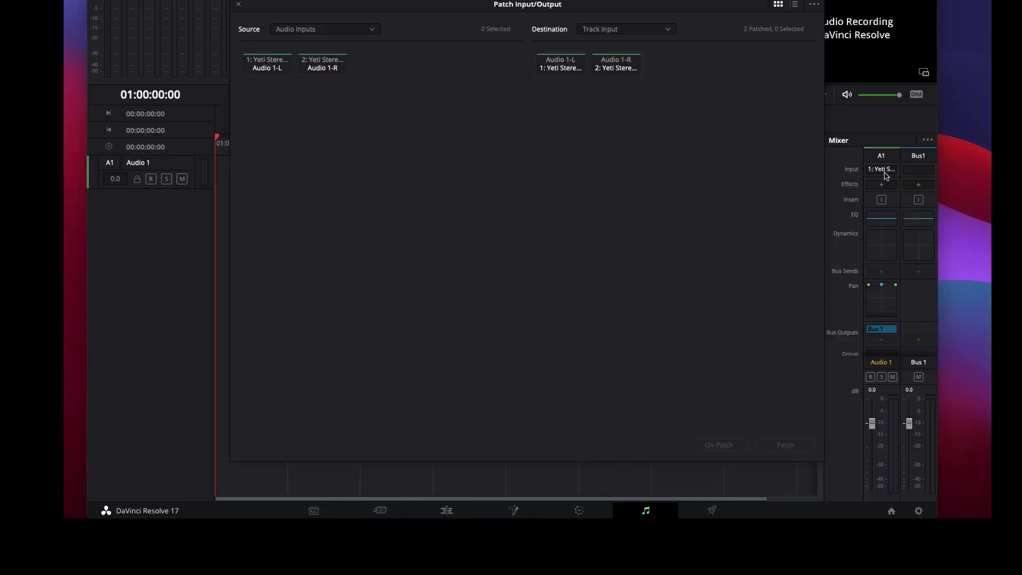
pyautogui.click(238, 5)
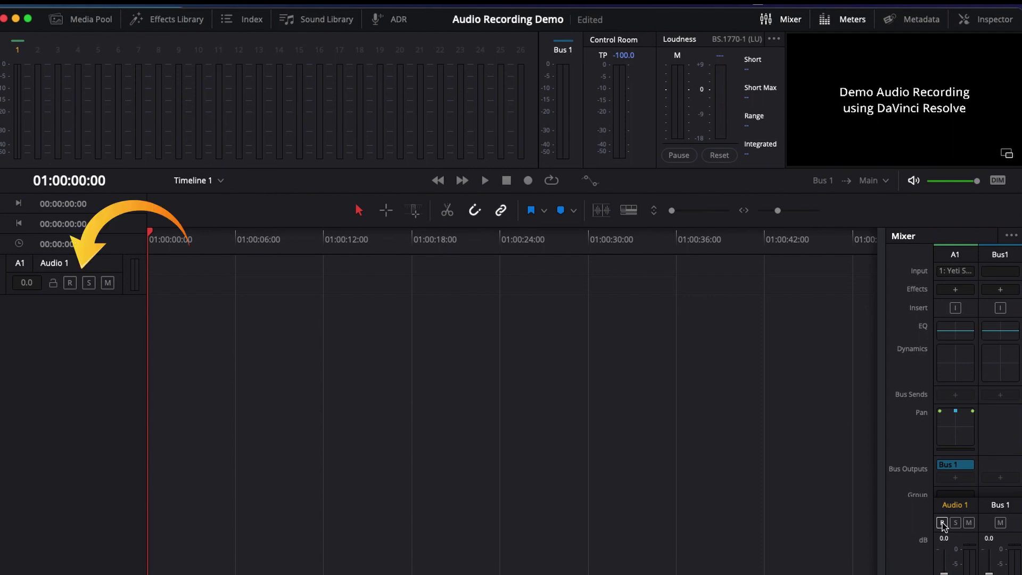
# Step: Turn on Audio 1's R record-arm button
pyautogui.click(943, 523)
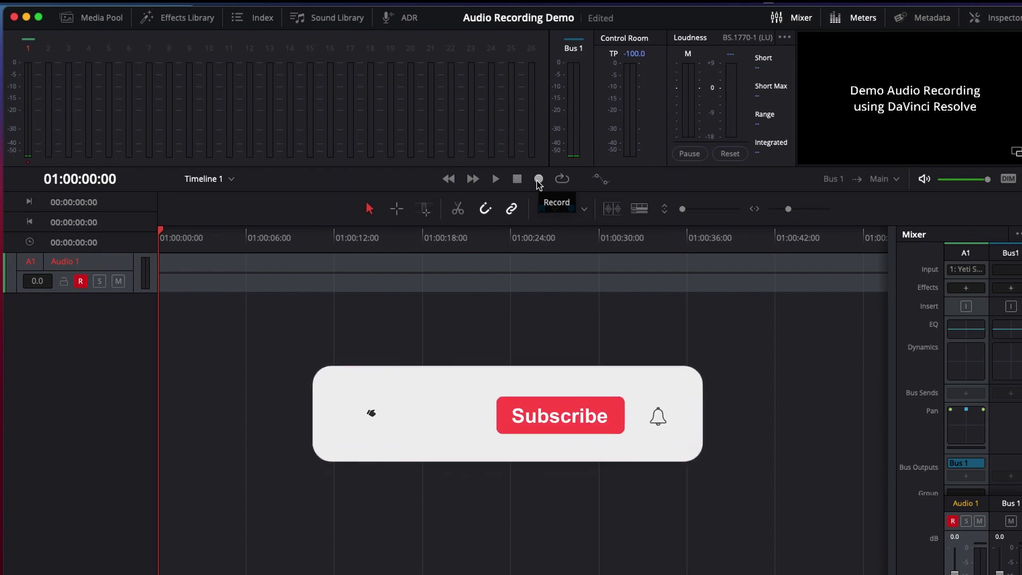
pyautogui.click(538, 179)
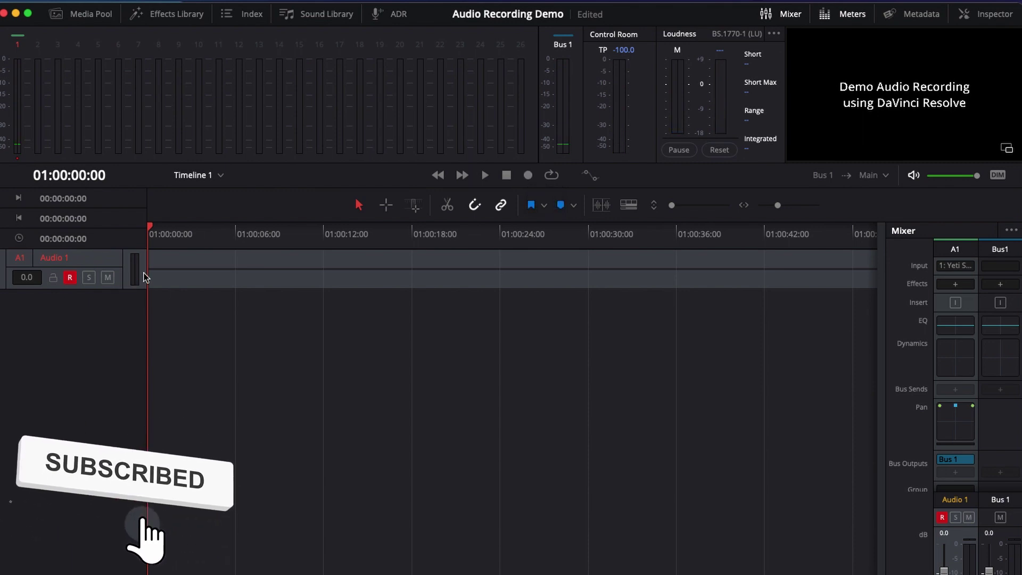
# Step: Record an 11-second voice take on Audio 1, then rewind and play it back
pyautogui.click(528, 177)
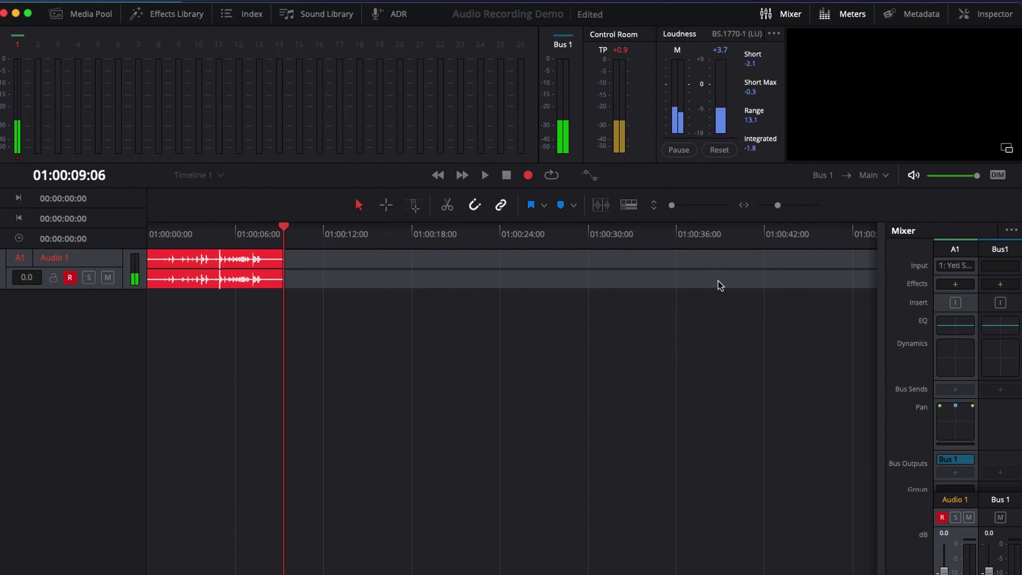
pyautogui.click(507, 176)
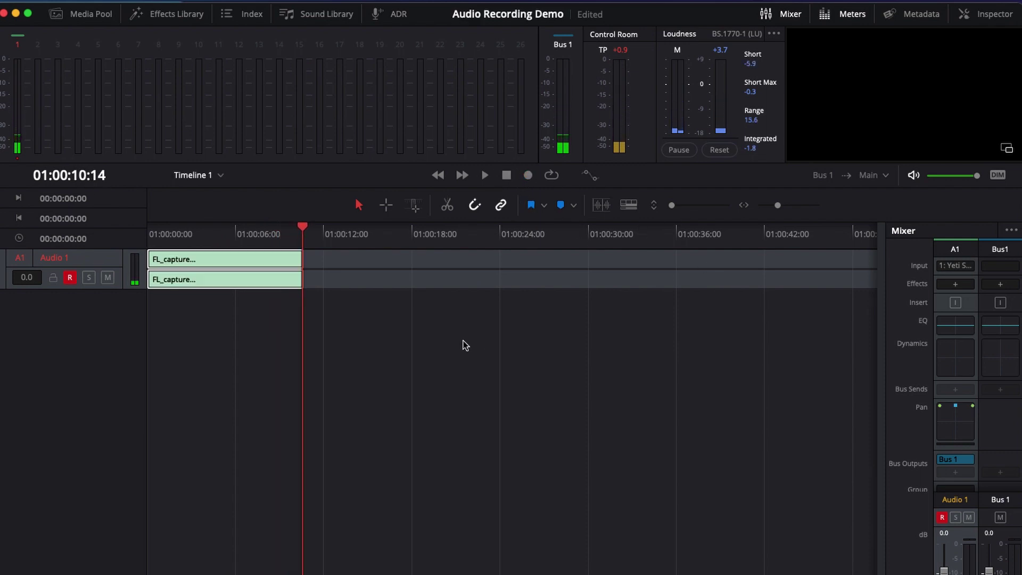
pyautogui.moveTo(302, 231); pyautogui.dragTo(117, 241)
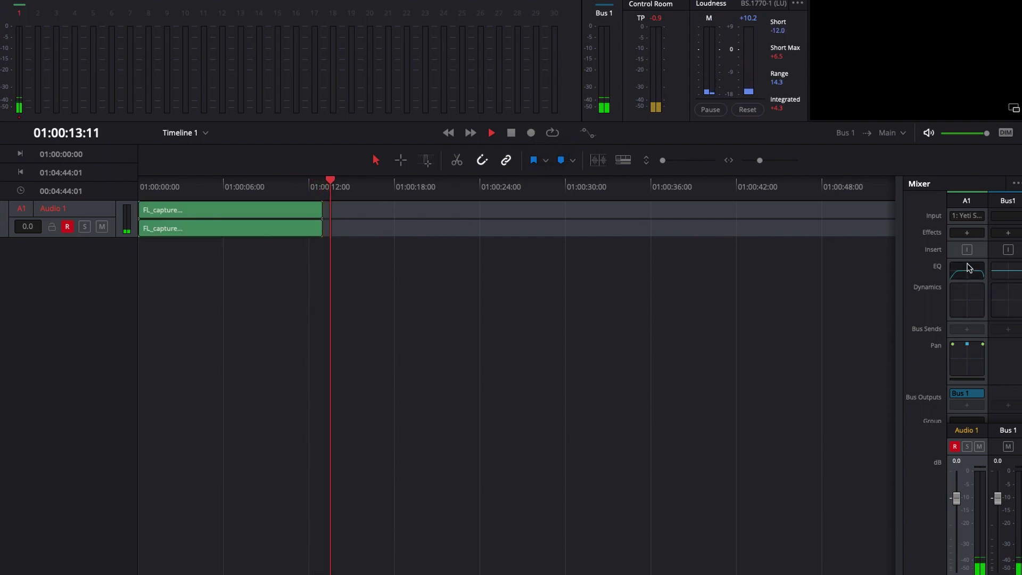
pyautogui.press('space')
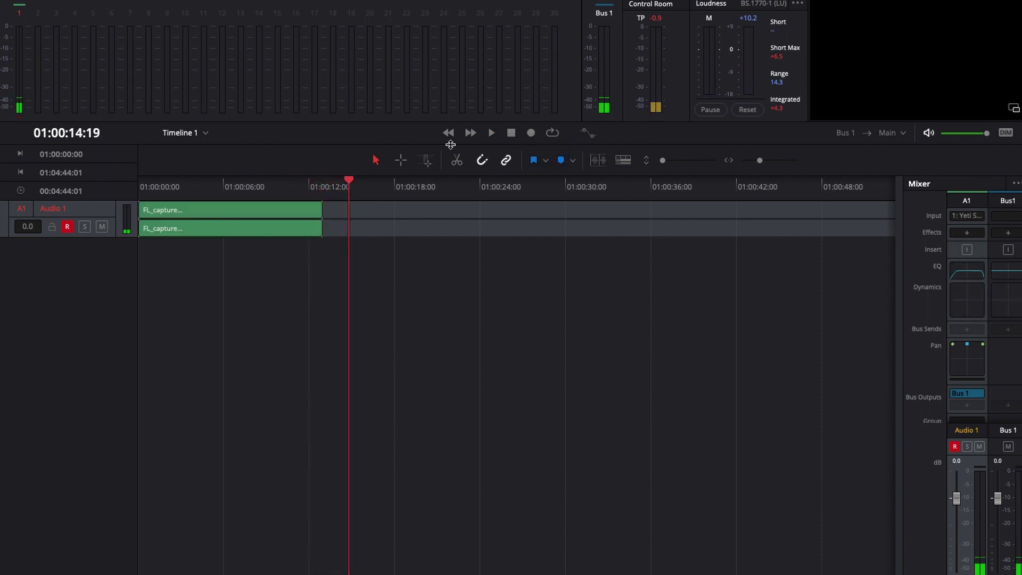
pyautogui.hotkey('ctrl', 'a')
pyautogui.press('Home')
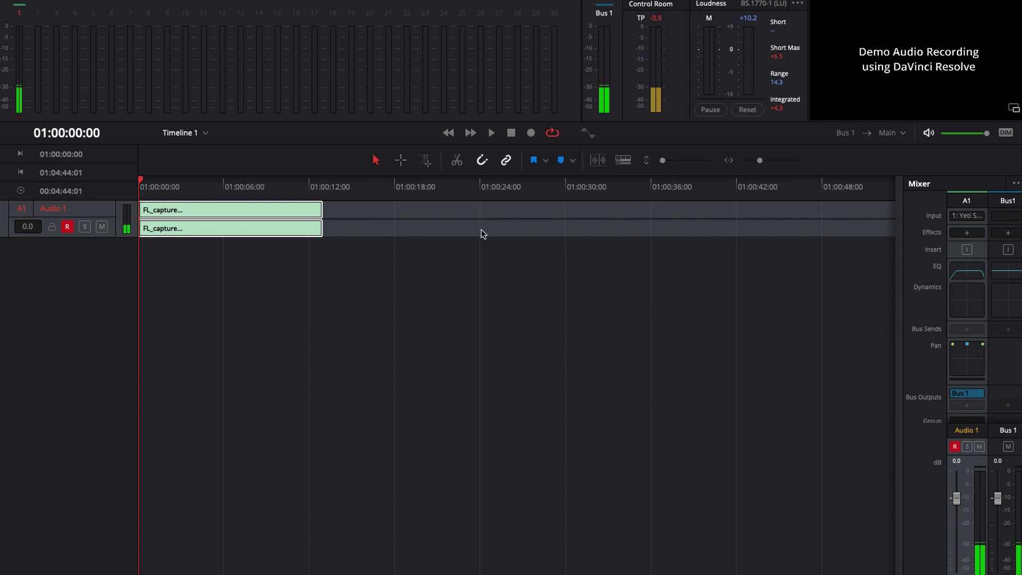
# Step: Open Audio 1's EQ and enable the Band 1 high-pass and Band 6 low-pass filters
pyautogui.click(970, 277)
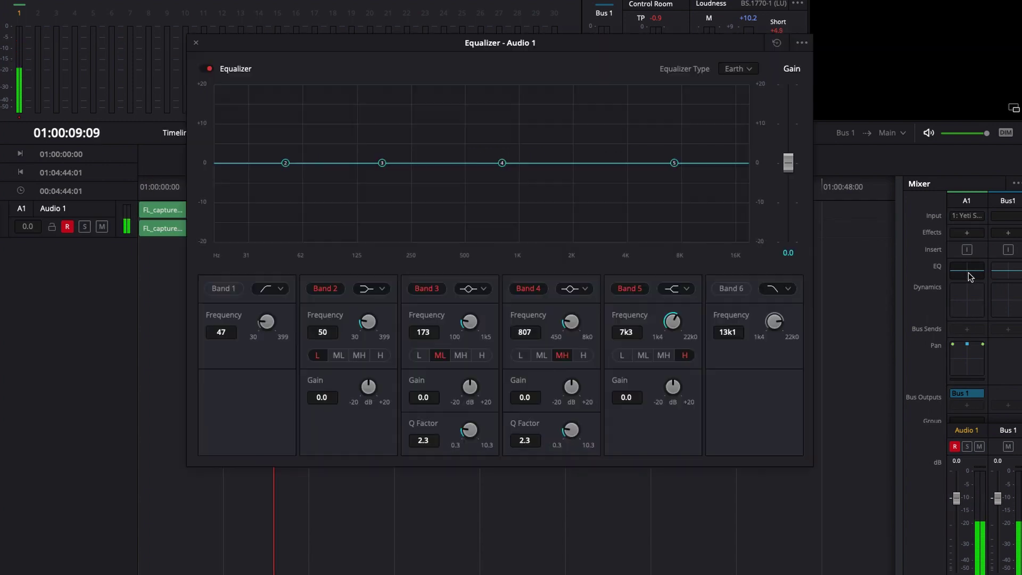
pyautogui.click(224, 288)
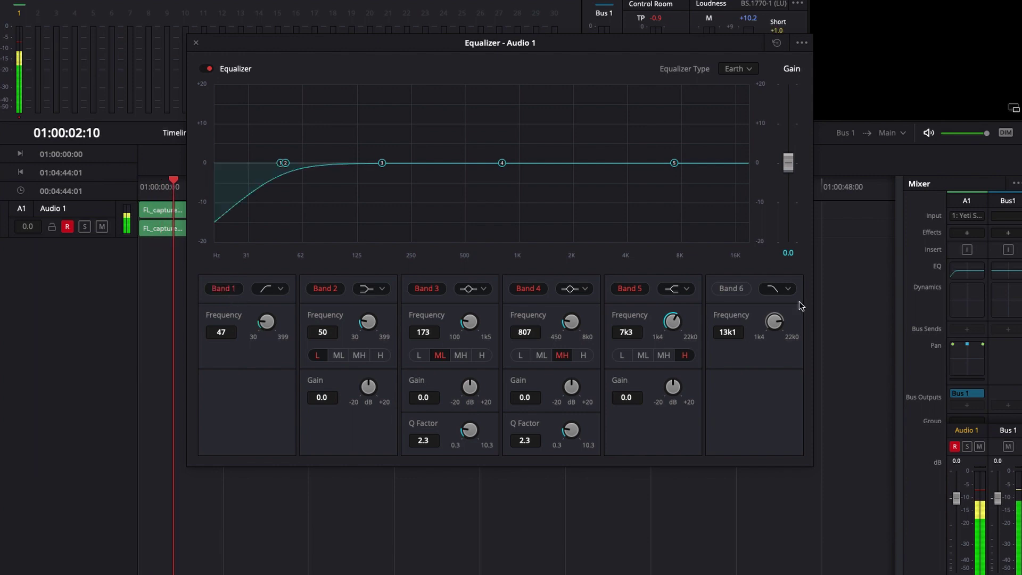
pyautogui.click(733, 289)
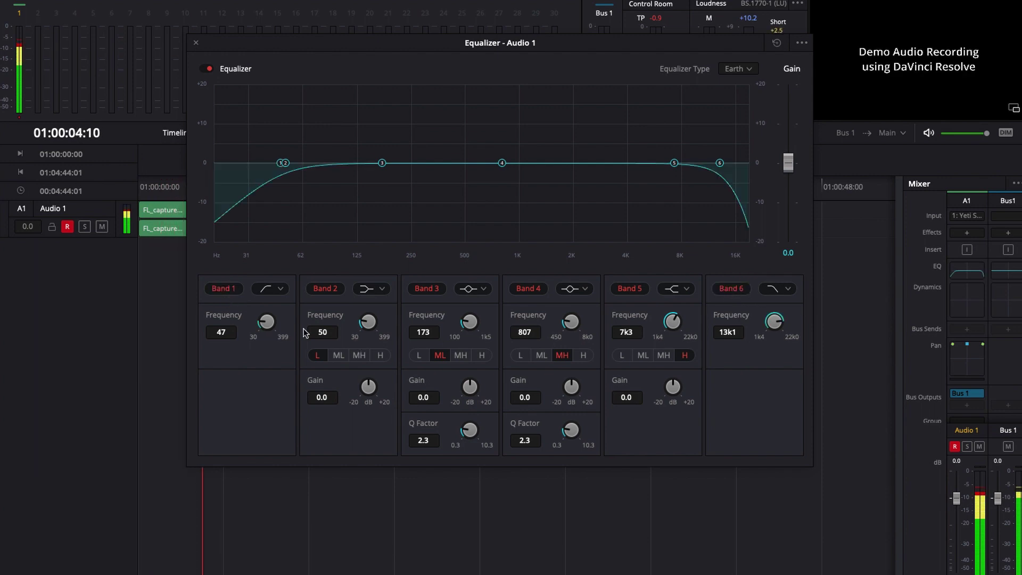
# Step: Set the high-pass cutoff to 79 Hz and boost Band 2 by +3.8 dB near 119 Hz
pyautogui.moveTo(267, 321); pyautogui.dragTo(290, 311)
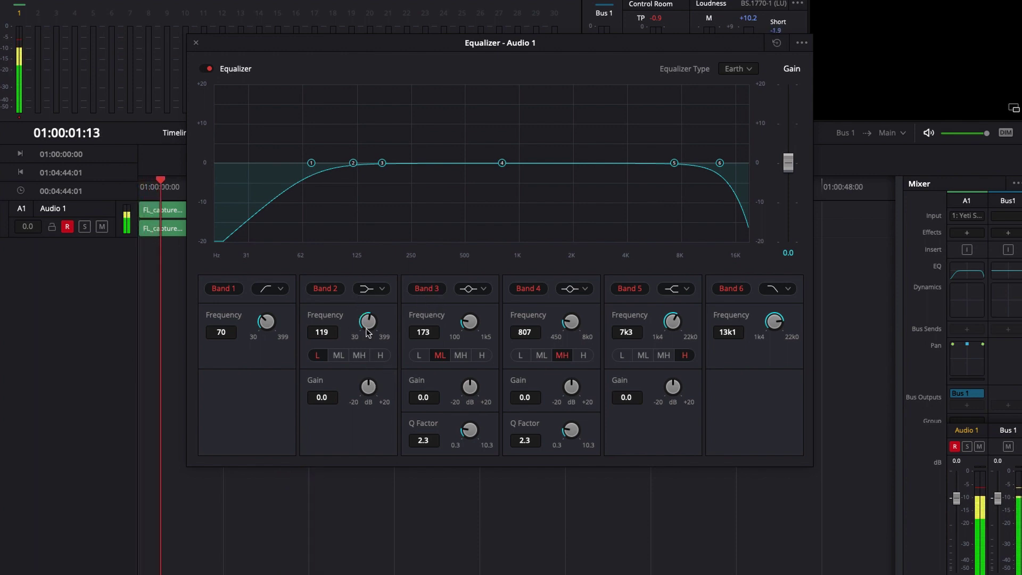
pyautogui.moveTo(369, 387); pyautogui.dragTo(391, 410)
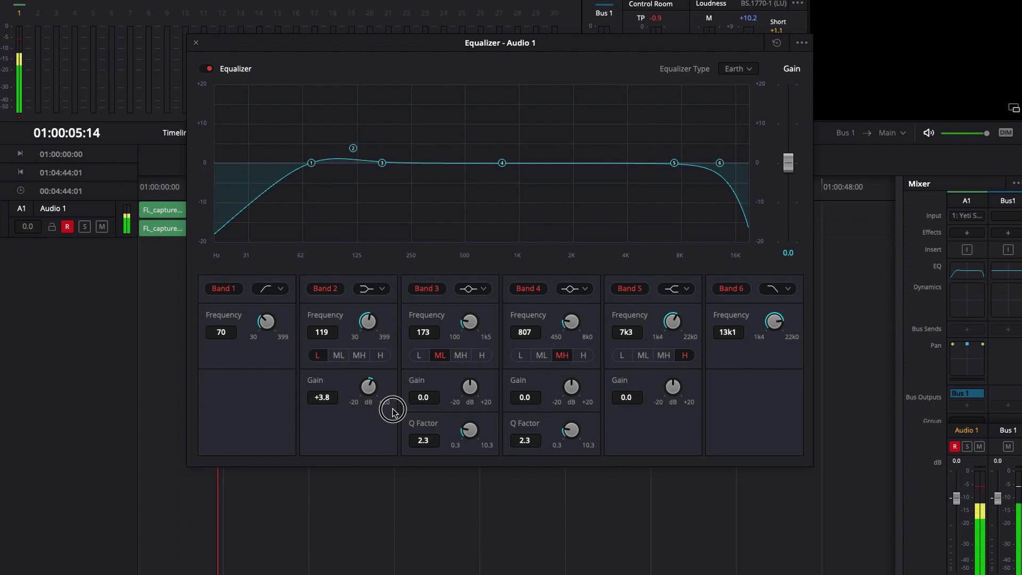
pyautogui.moveTo(270, 323); pyautogui.dragTo(274, 324)
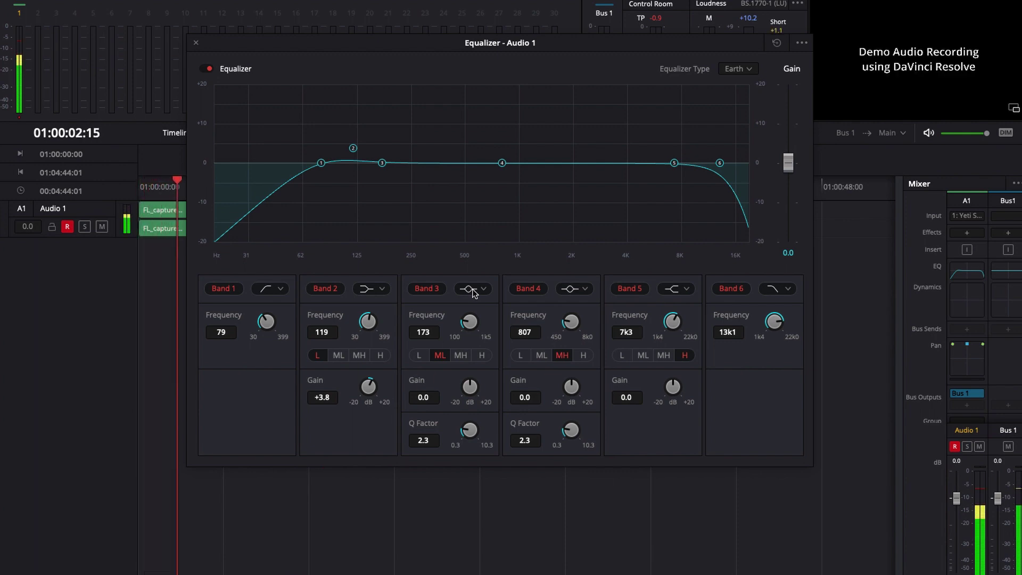
pyautogui.click(472, 293)
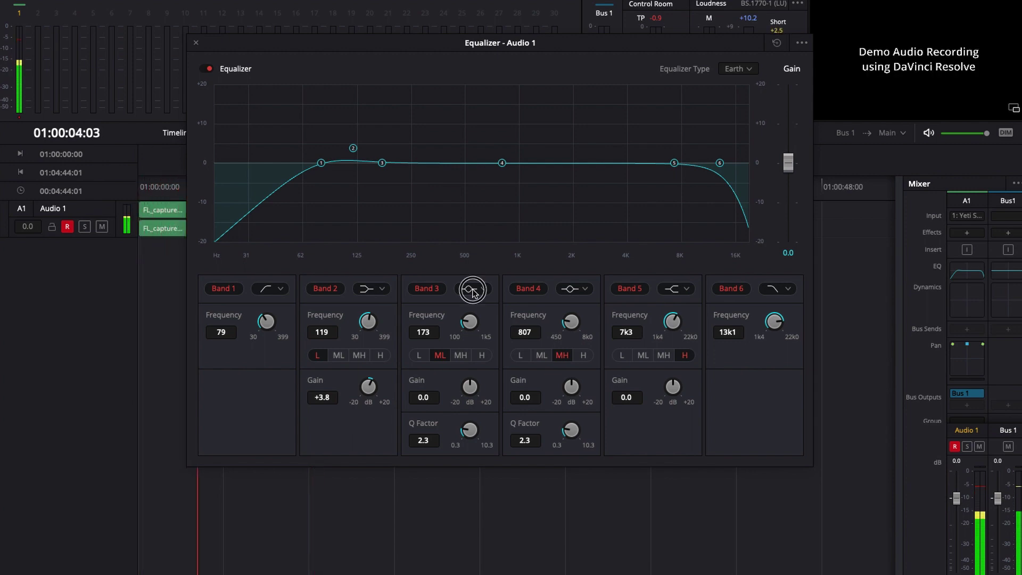
# Step: Keep Band 3 as a bell filter and adjust its gain, width and frequency
pyautogui.click(473, 291)
pyautogui.click(483, 392)
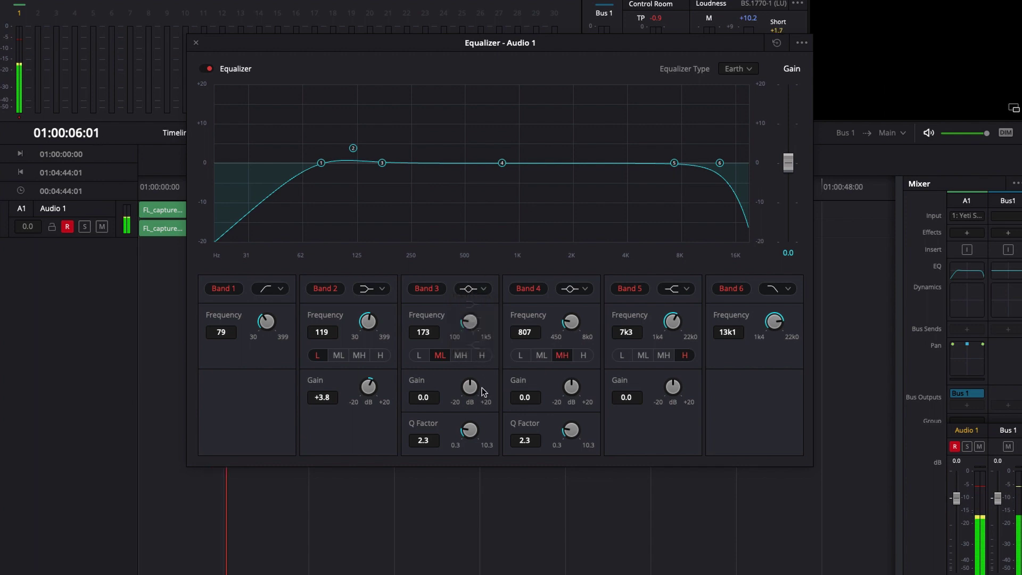
pyautogui.moveTo(482, 395); pyautogui.dragTo(532, 544)
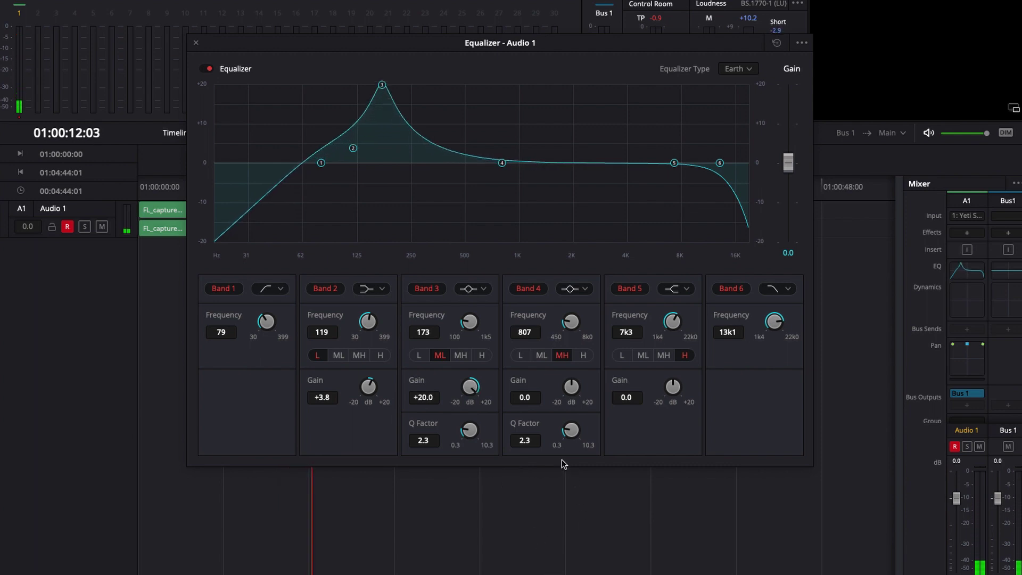
pyautogui.moveTo(468, 433)
pyautogui.mouseDown()
pyautogui.moveTo(464, 448)
pyautogui.moveTo(509, 406)
pyautogui.moveTo(680, 320)
pyautogui.mouseUp()
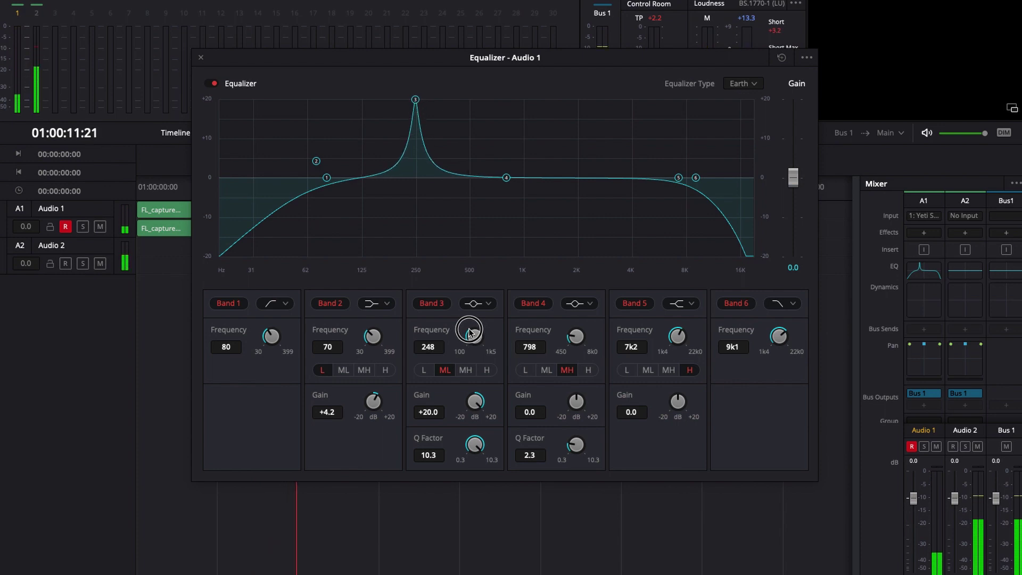
pyautogui.moveTo(470, 332)
pyautogui.mouseDown()
pyautogui.moveTo(445, 328)
pyautogui.moveTo(472, 322)
pyautogui.mouseUp()
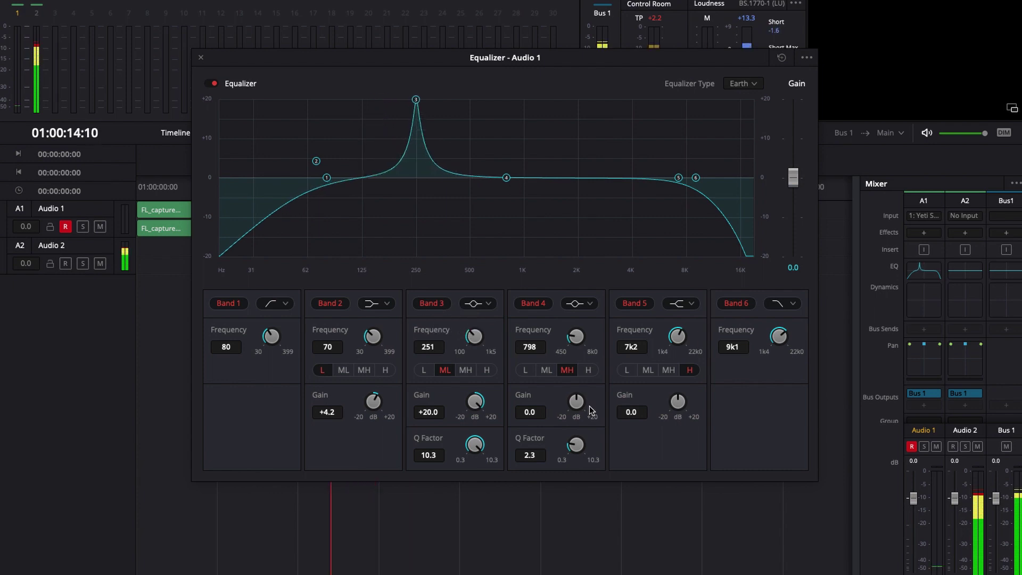
# Step: Narrow Band 4's peak, sweep it higher, and pull its gain down into a cut
pyautogui.moveTo(582, 402); pyautogui.dragTo(748, 522)
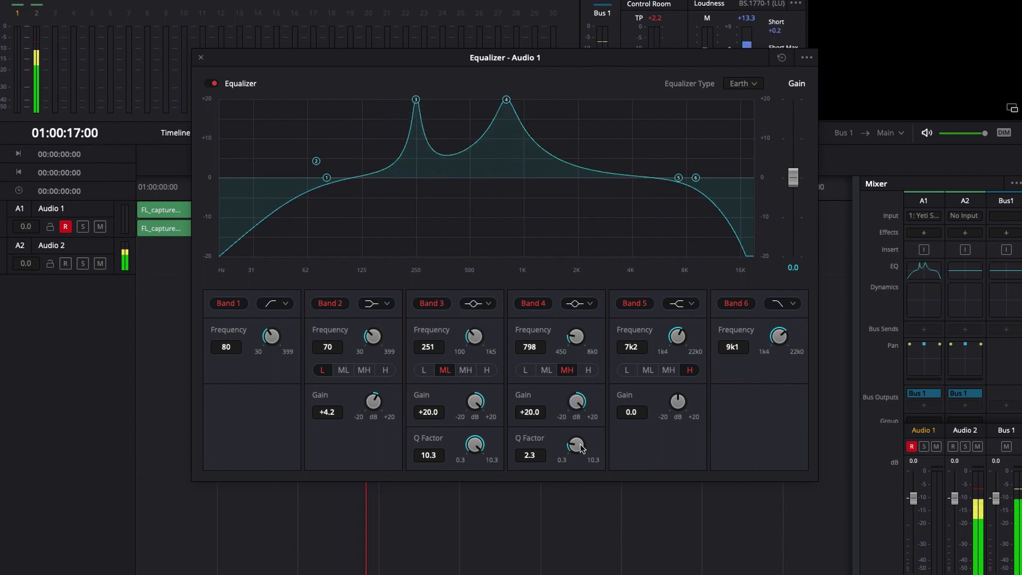
pyautogui.moveTo(580, 448); pyautogui.dragTo(809, 438)
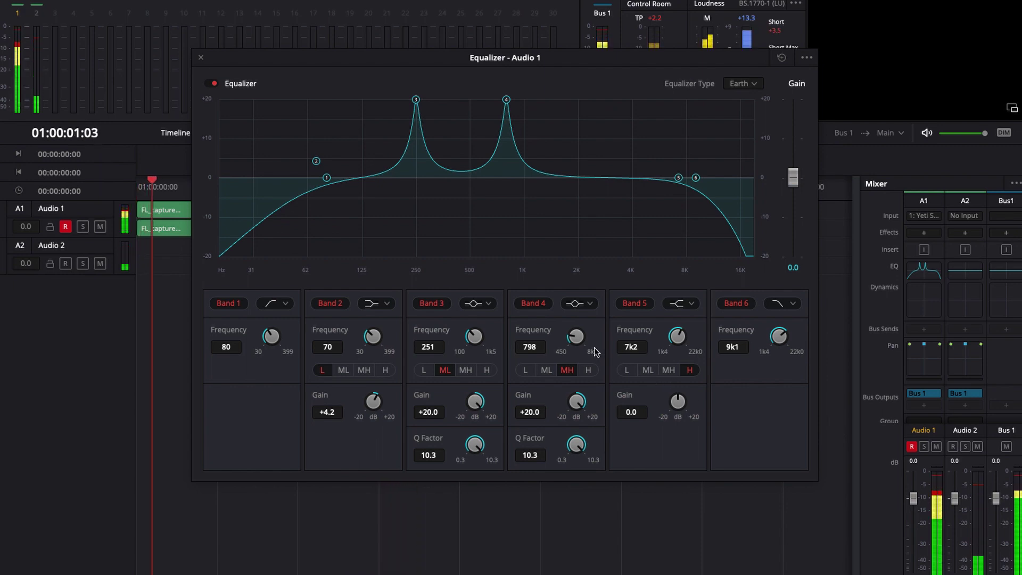
pyautogui.moveTo(577, 340); pyautogui.dragTo(630, 331)
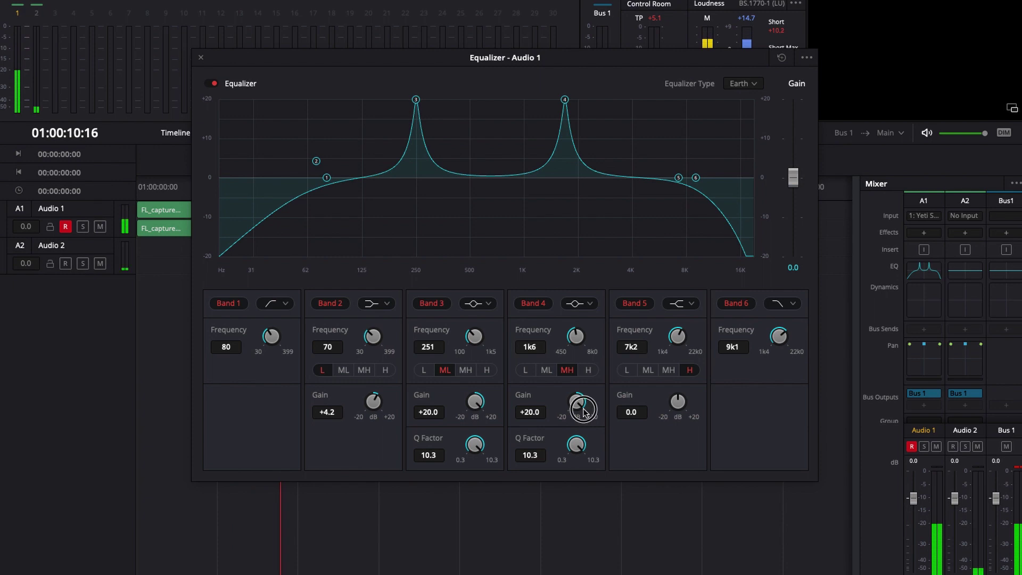
pyautogui.moveTo(584, 412)
pyautogui.mouseDown()
pyautogui.moveTo(446, 337)
pyautogui.moveTo(611, 370)
pyautogui.mouseUp()
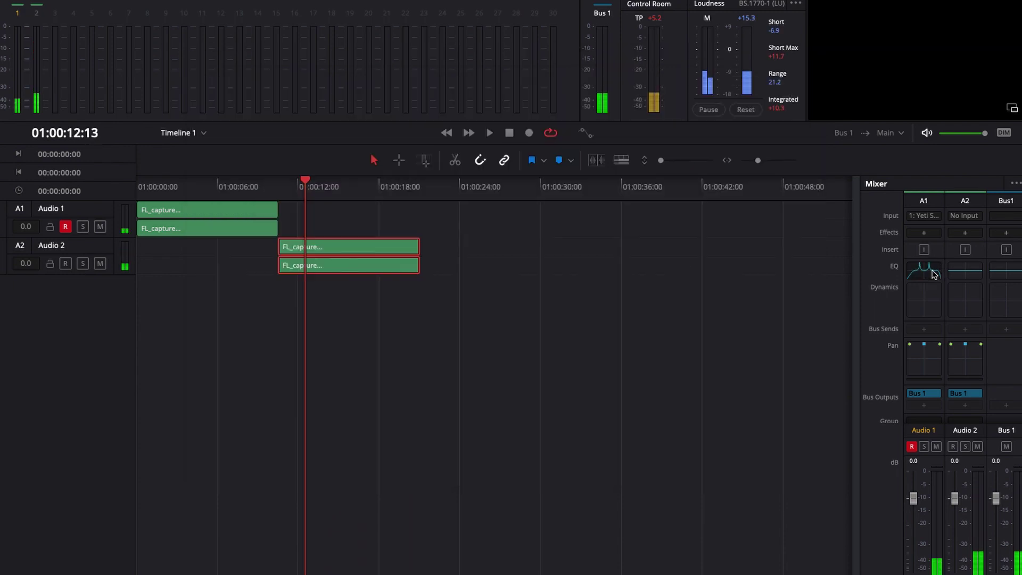
# Step: In the reopened Audio 1 equalizer, cut Band 3 and Band 4 to about -9.7 and -10 dB
pyautogui.click(929, 276)
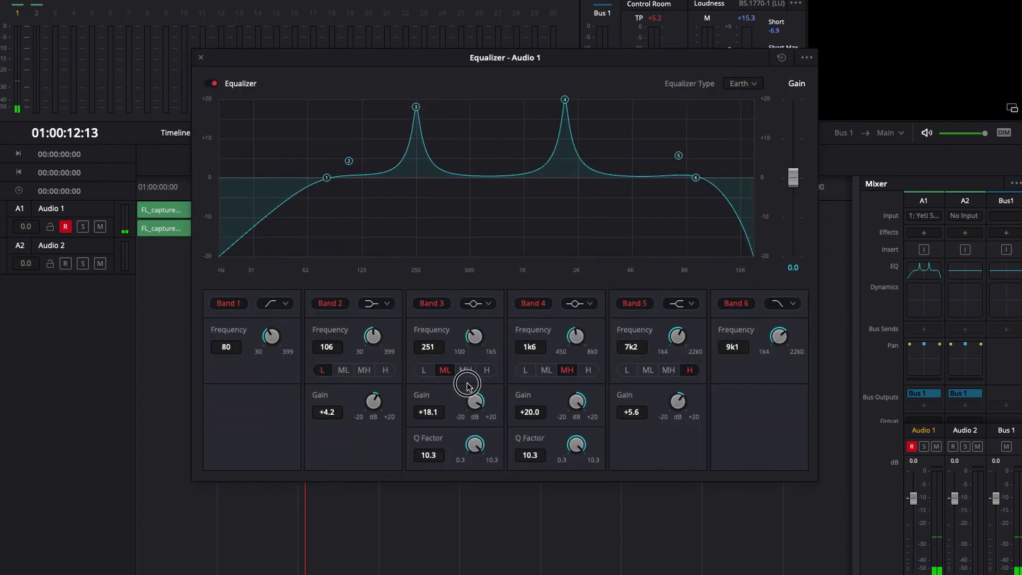
pyautogui.moveTo(467, 386)
pyautogui.mouseDown()
pyautogui.moveTo(423, 365)
pyautogui.moveTo(358, 371)
pyautogui.mouseUp()
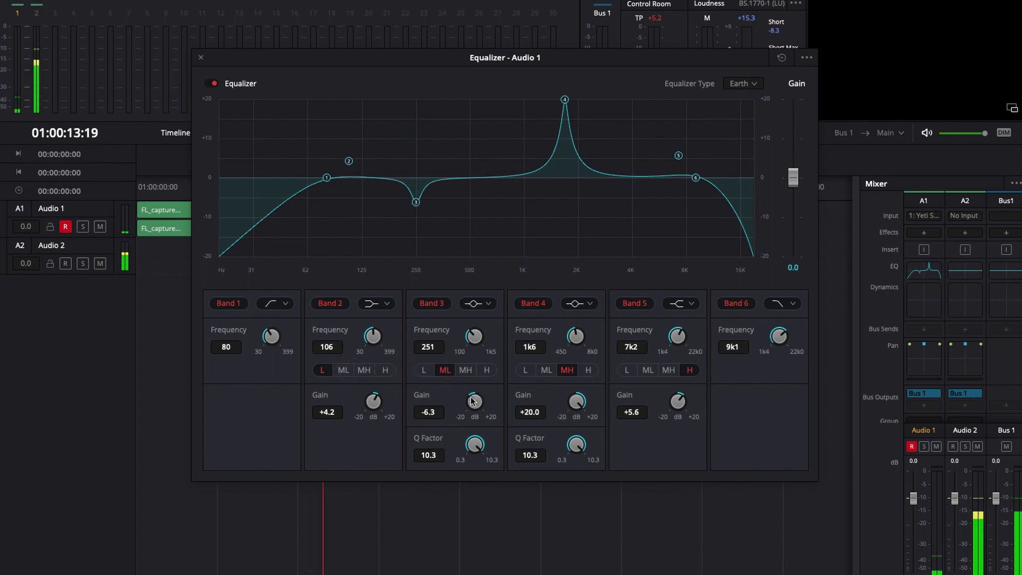
pyautogui.moveTo(473, 401); pyautogui.dragTo(454, 403)
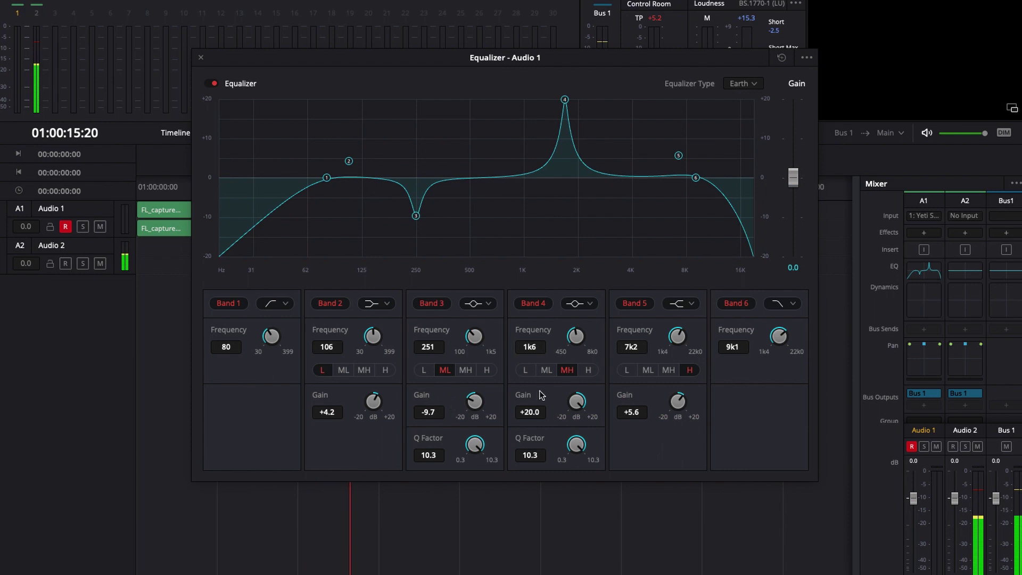
pyautogui.moveTo(583, 414)
pyautogui.mouseDown()
pyautogui.moveTo(560, 361)
pyautogui.moveTo(469, 319)
pyautogui.moveTo(441, 320)
pyautogui.moveTo(450, 320)
pyautogui.mouseUp()
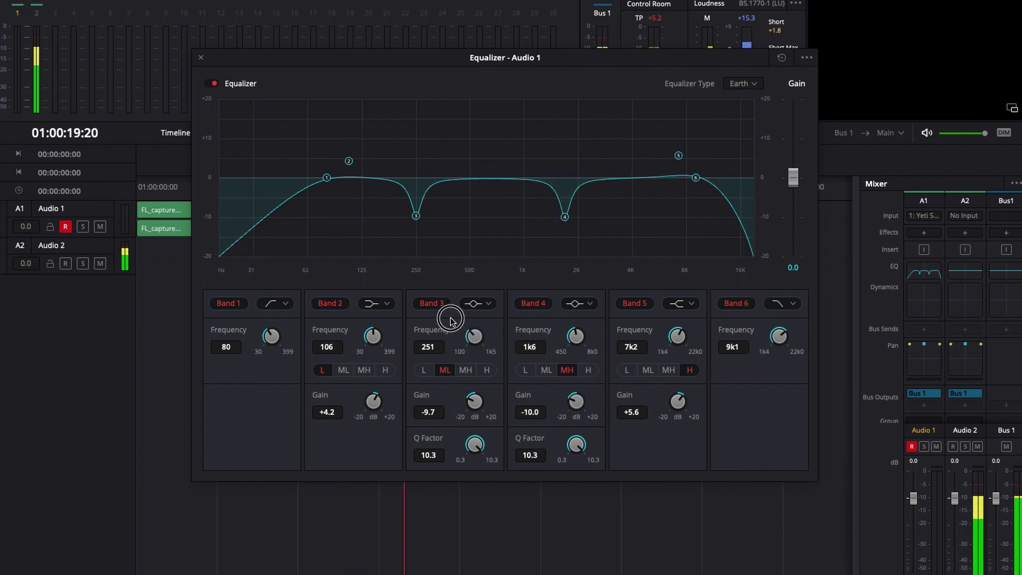
# Step: Play the voice from the start, then lower Band 5 to 5.1 kHz and raise its gain to +4.4 dB
pyautogui.press('Home')
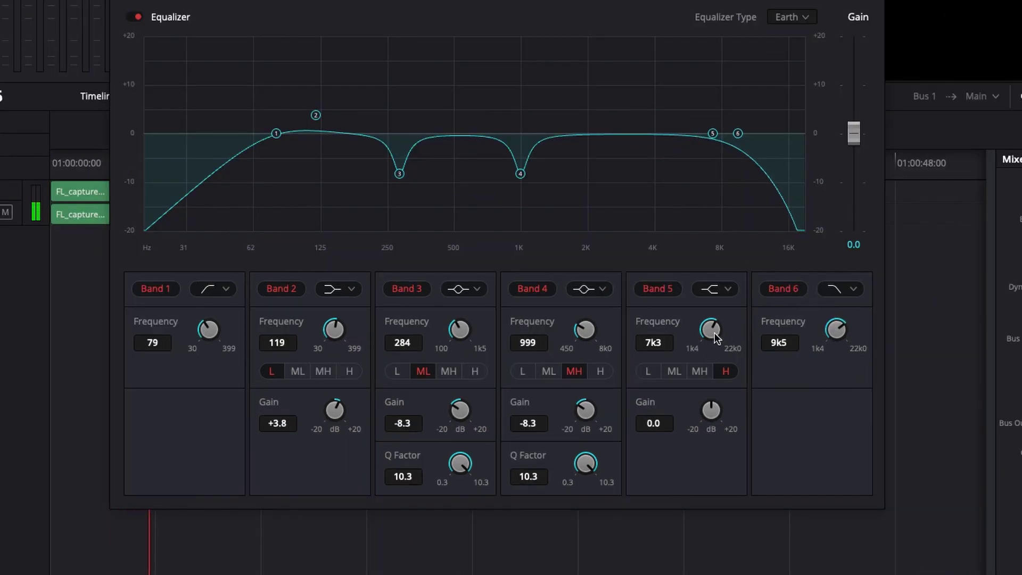
pyautogui.moveTo(694, 321); pyautogui.dragTo(682, 315)
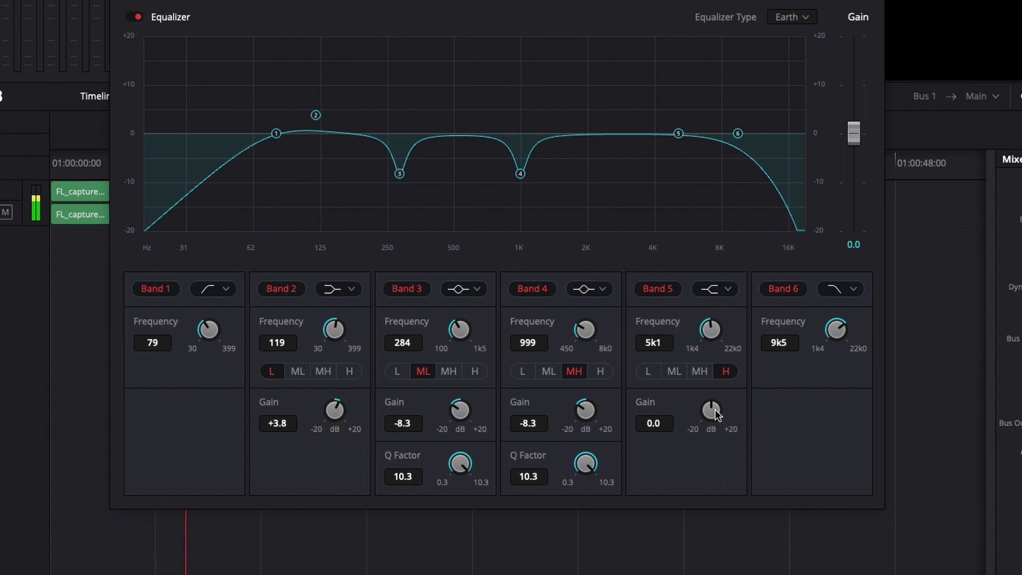
pyautogui.moveTo(716, 414); pyautogui.dragTo(743, 441)
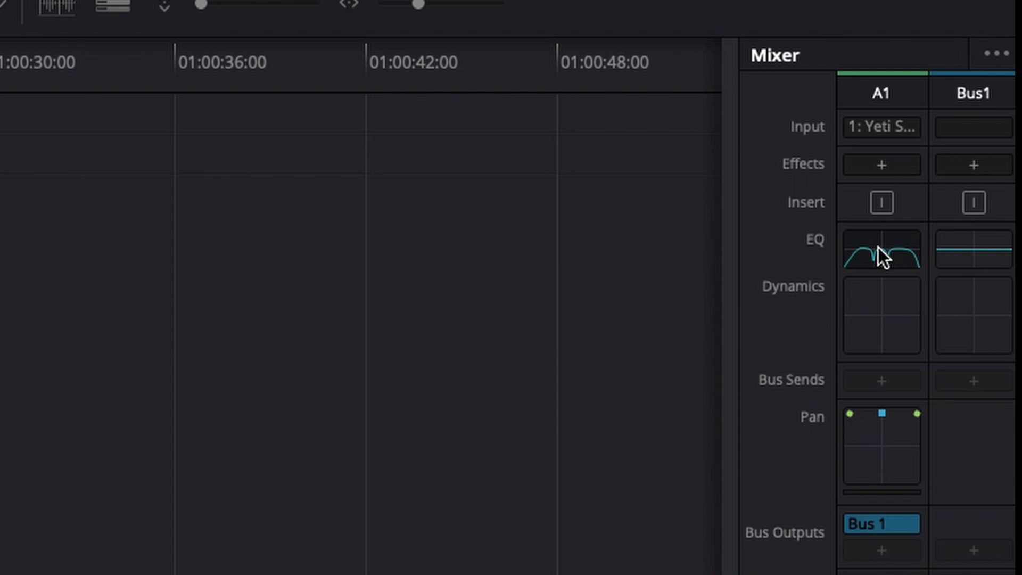
# Step: Add a De-Esser to Audio 1 and play the voice from the start
pyautogui.click(889, 167)
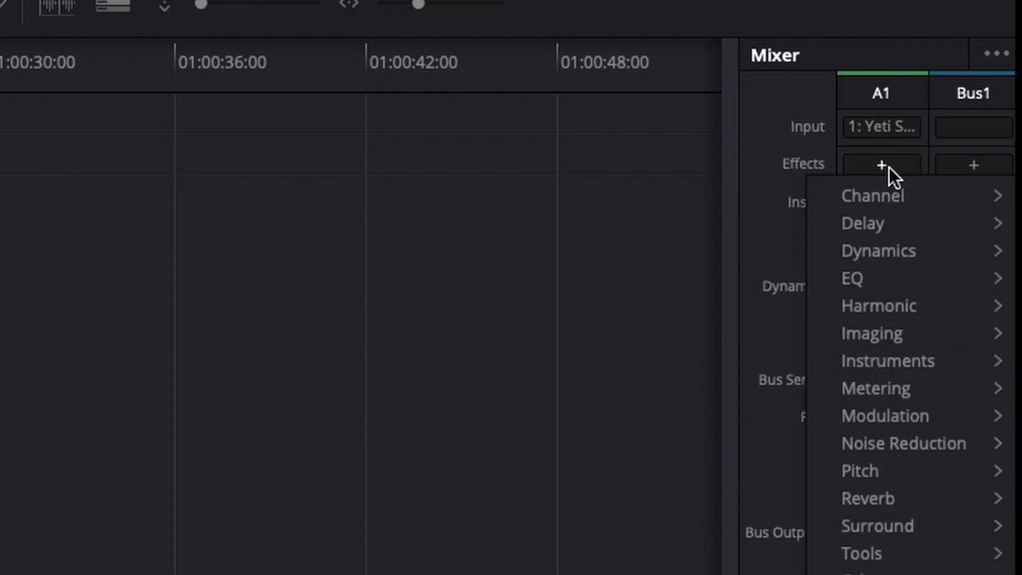
pyautogui.moveTo(904, 444)
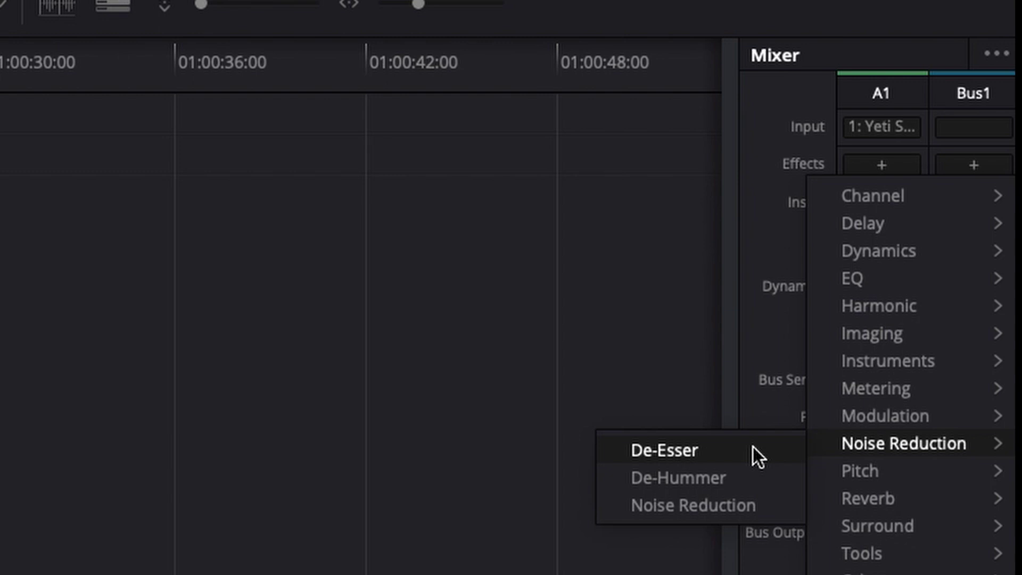
pyautogui.click(753, 446)
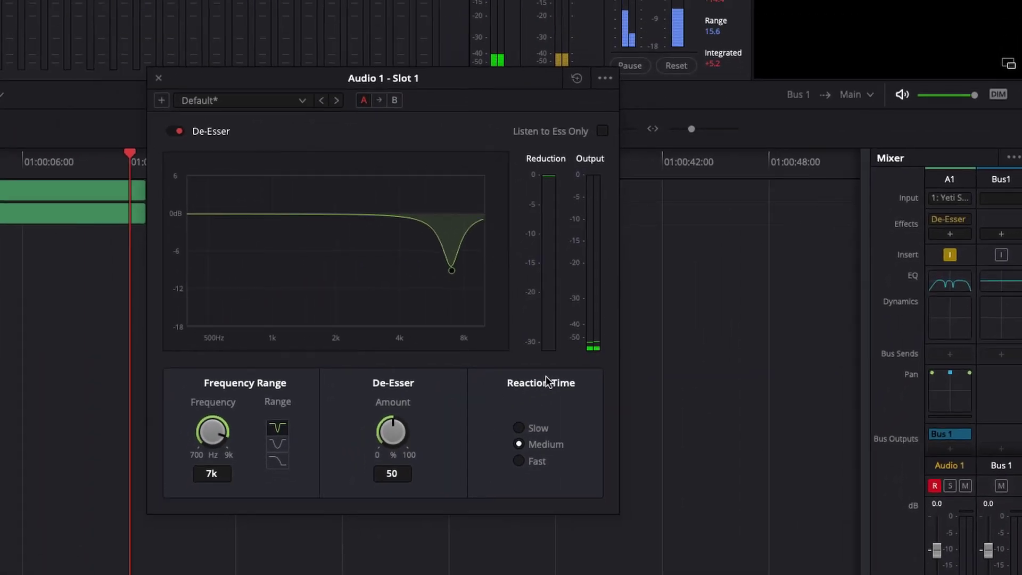
pyautogui.press('Home')
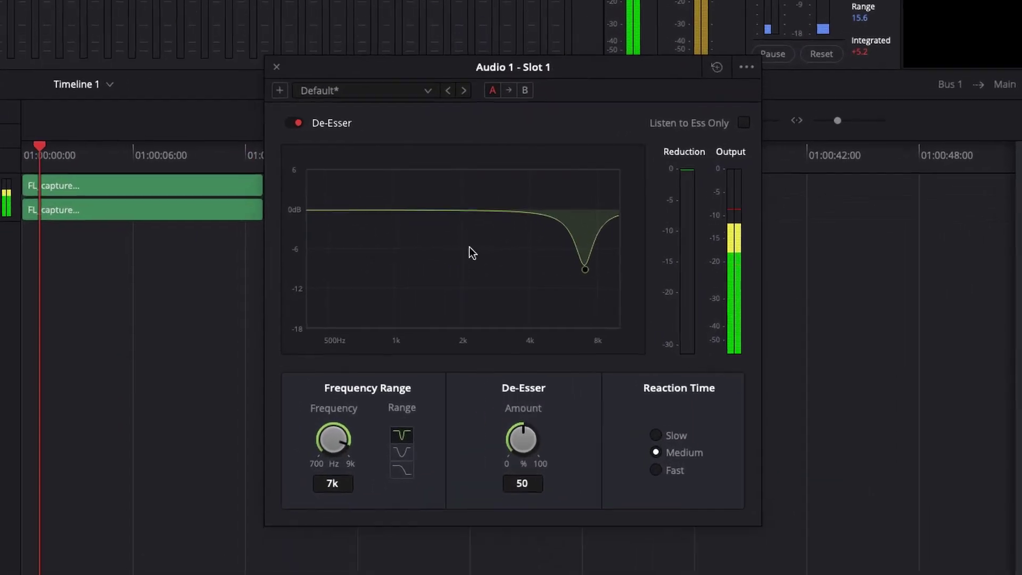
# Step: Apply the Male SH preset with a narrow notch range, briefly auditioning Ess Only
pyautogui.click(375, 64)
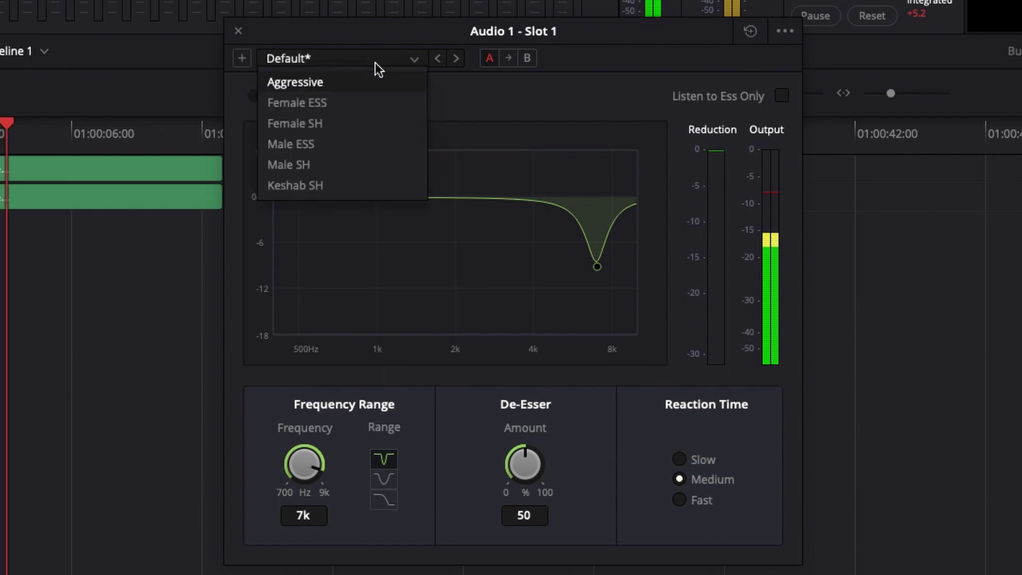
pyautogui.click(322, 168)
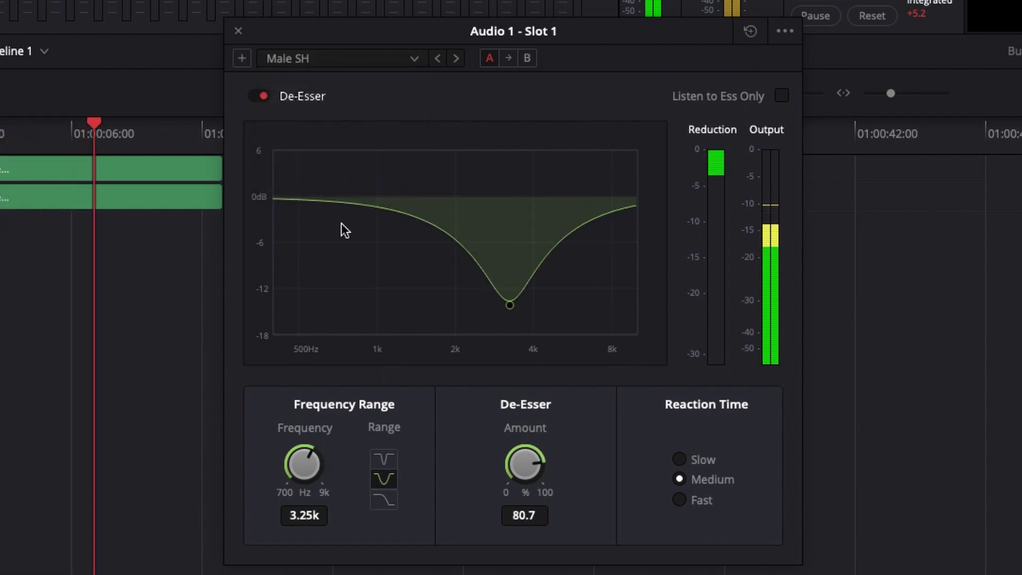
pyautogui.click(383, 458)
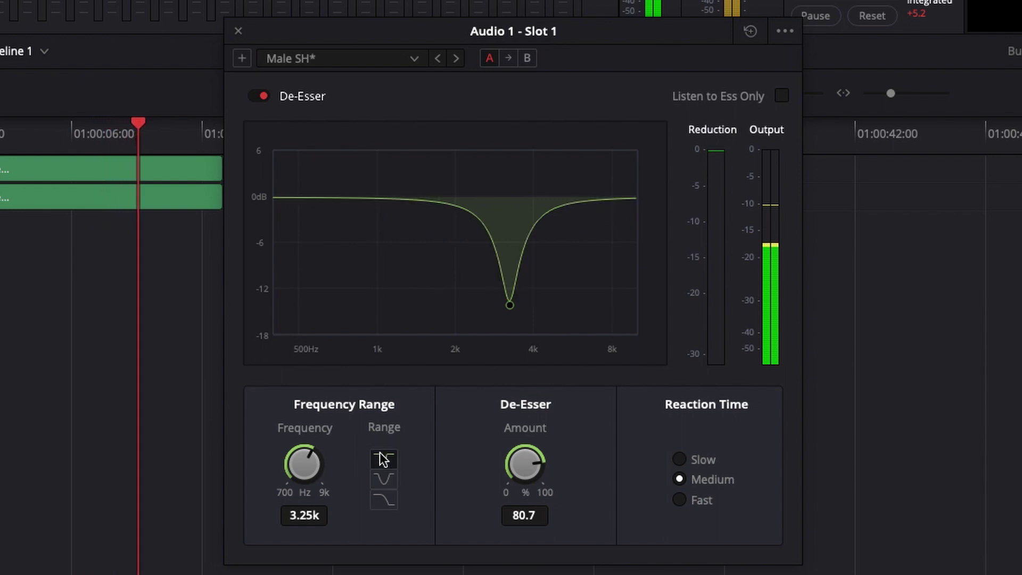
pyautogui.click(782, 96)
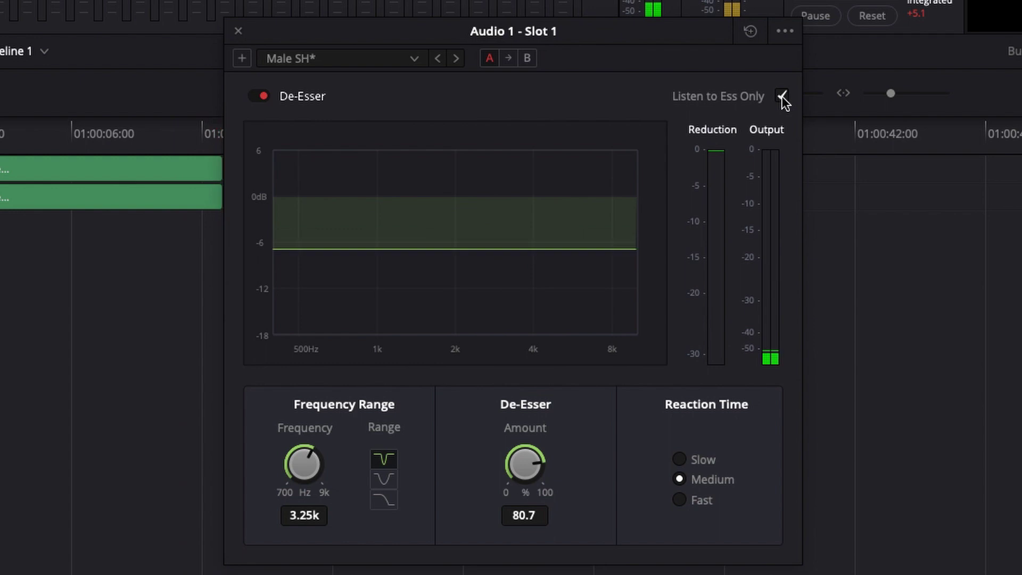
pyautogui.click(783, 96)
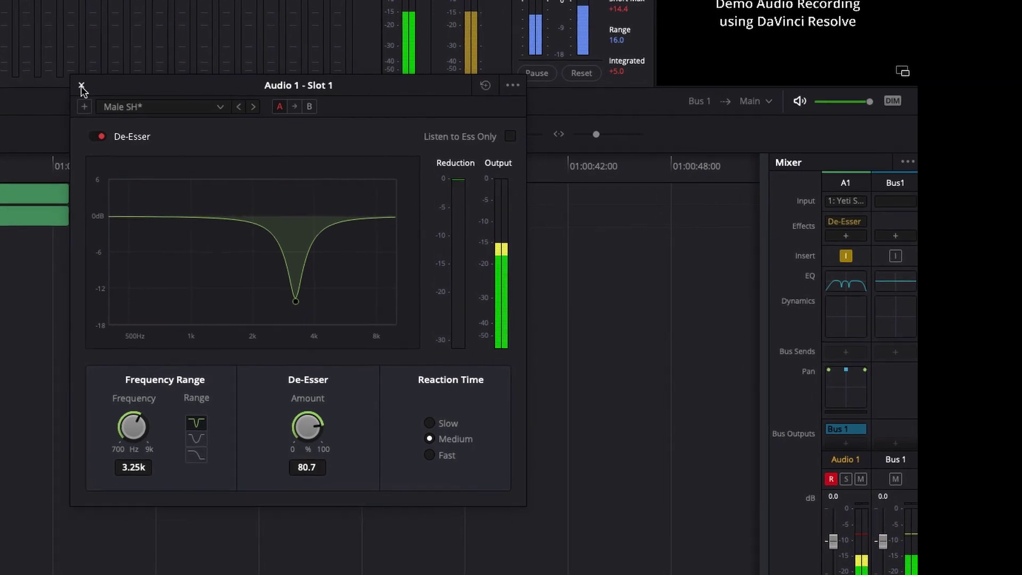
# Step: Close the De-Esser settings and add a De-Hummer to Audio 1
pyautogui.click(81, 85)
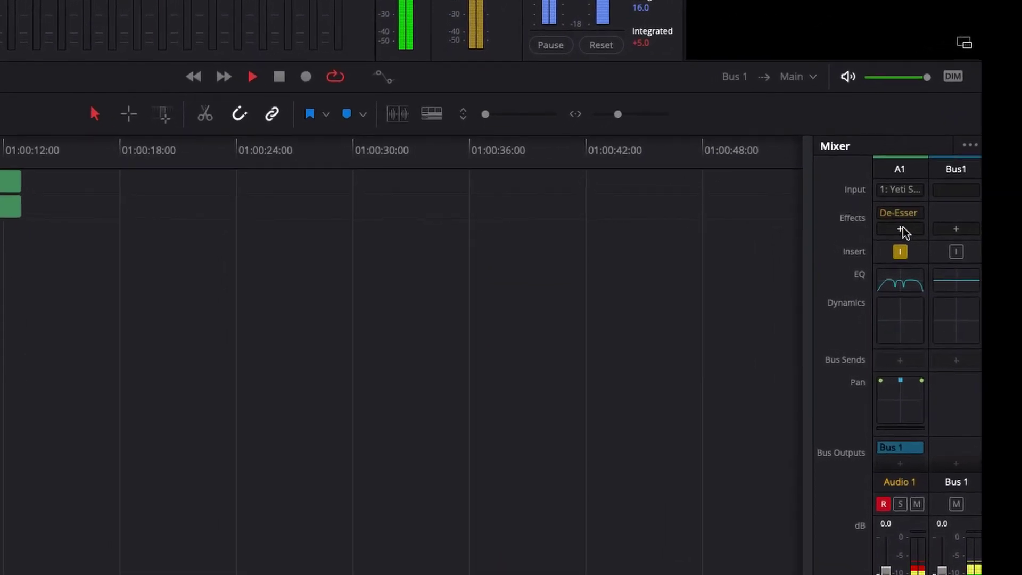
pyautogui.click(892, 231)
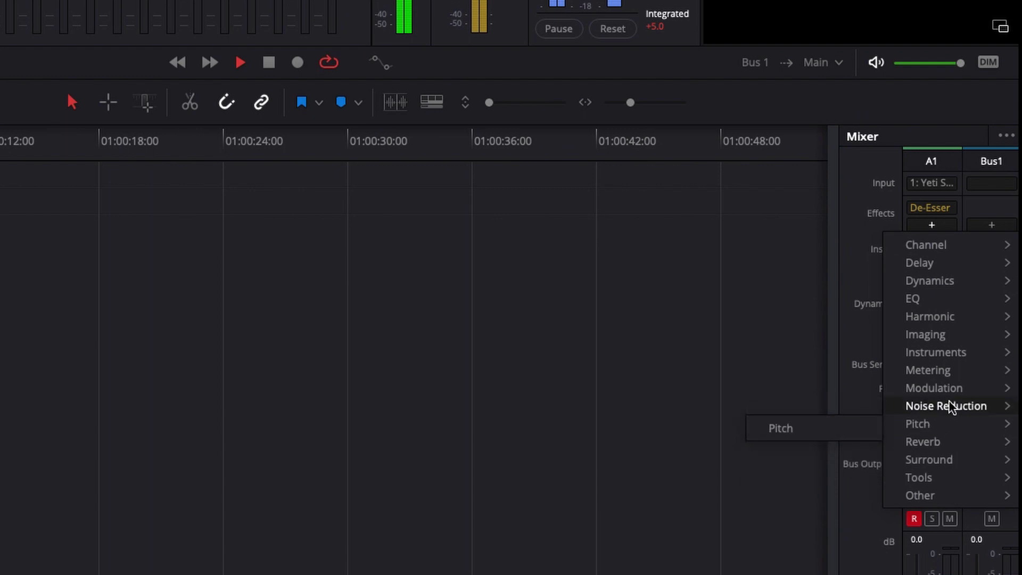
pyautogui.moveTo(946, 406)
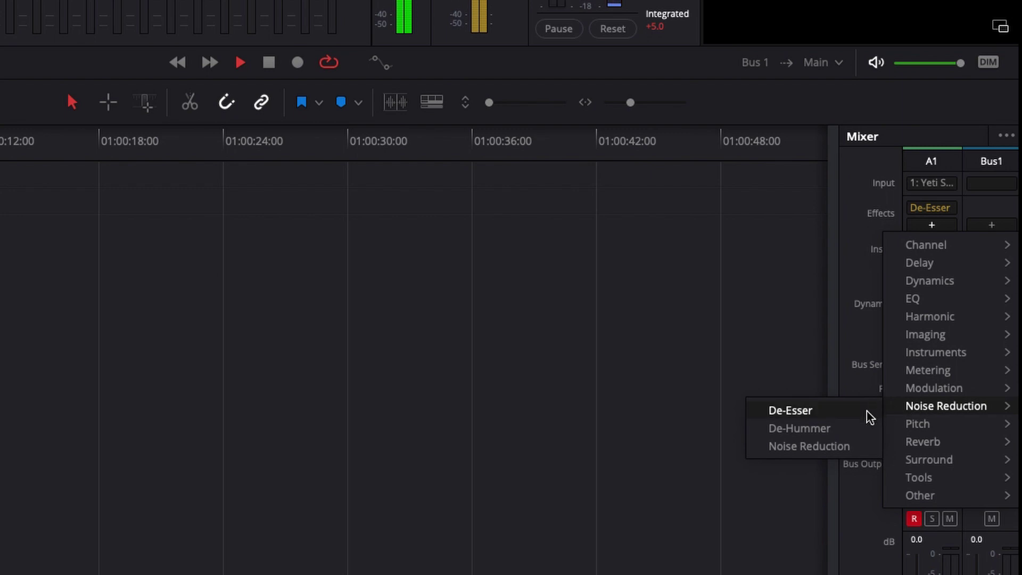
pyautogui.click(851, 432)
# Step: Apply the 60Hz Hum Removal preset, preview the hum alone, then close the De-Hummer
pyautogui.click(327, 131)
pyautogui.click(332, 158)
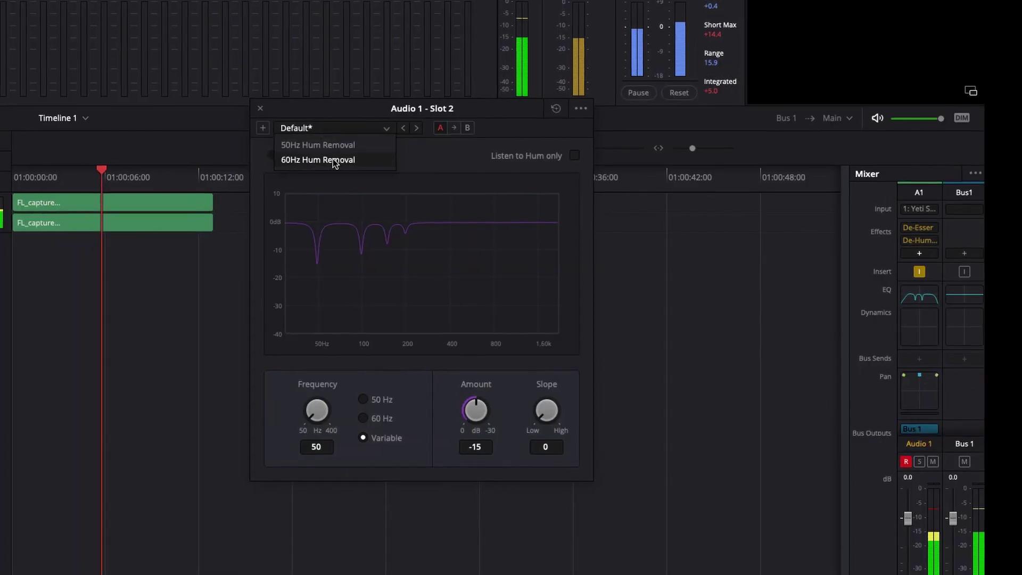
pyautogui.click(572, 155)
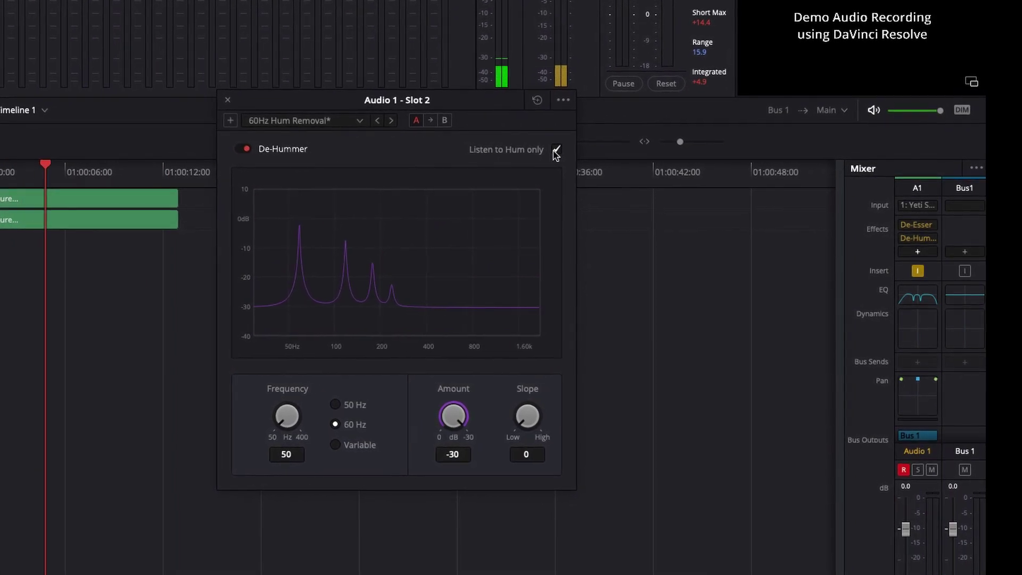
pyautogui.click(358, 120)
pyautogui.click(556, 149)
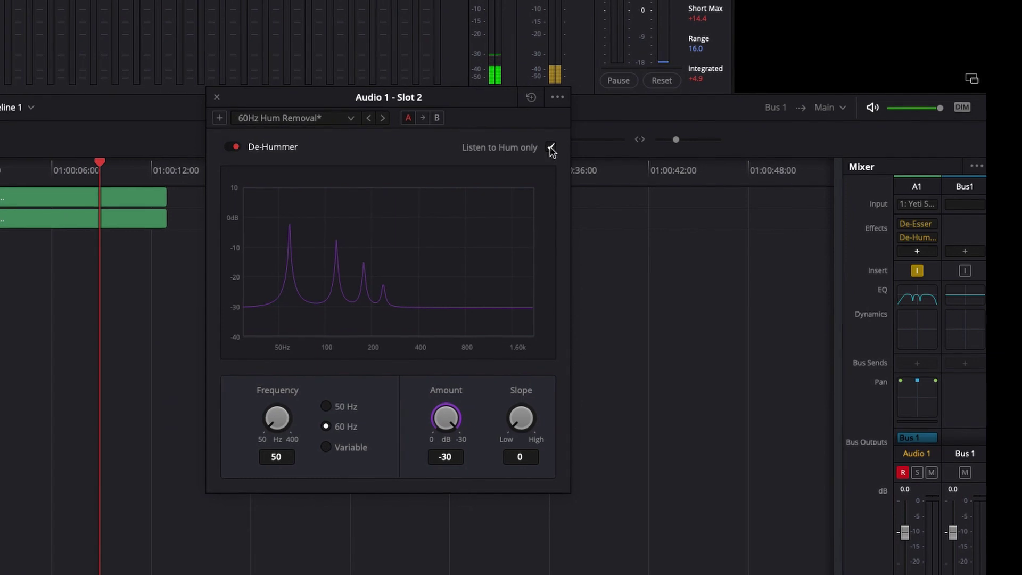
pyautogui.click(550, 148)
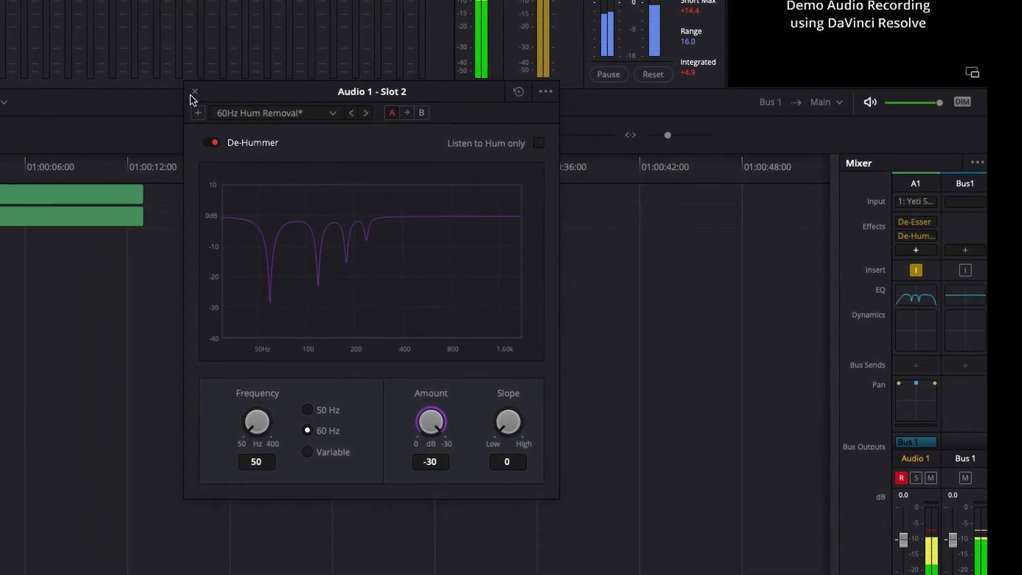
pyautogui.click(190, 91)
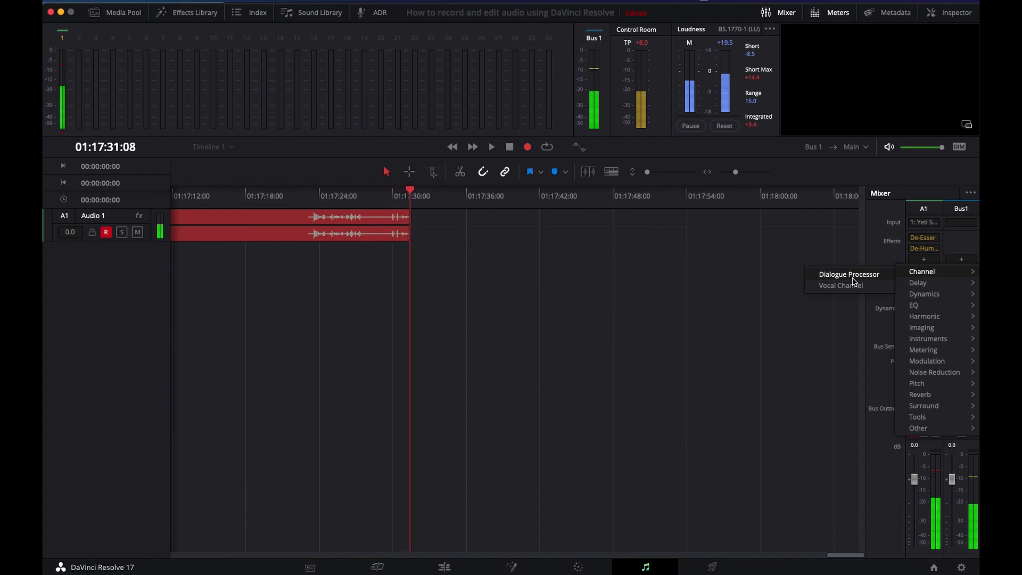
pyautogui.click(854, 282)
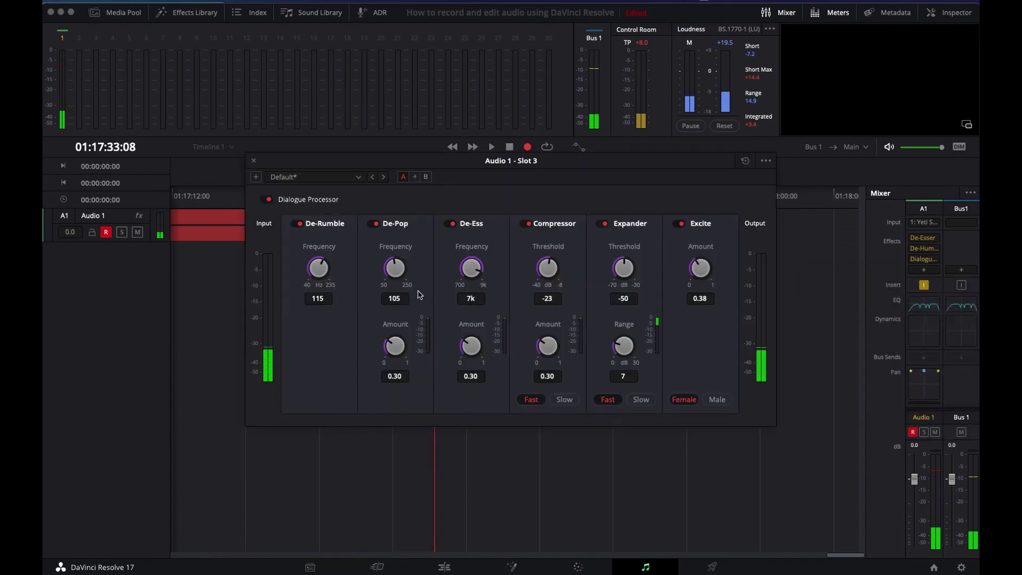
pyautogui.click(253, 162)
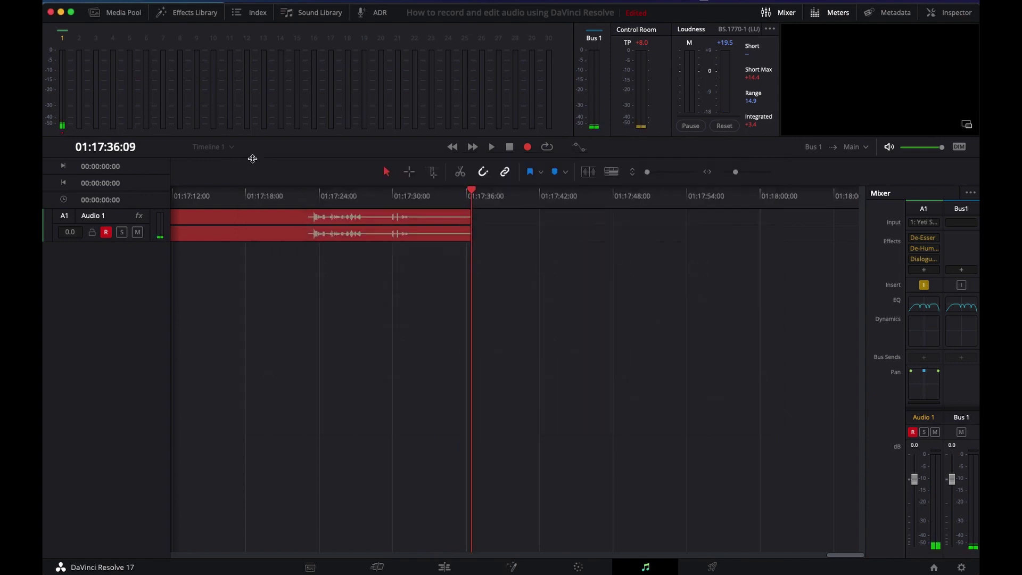
pyautogui.rightClick(935, 262)
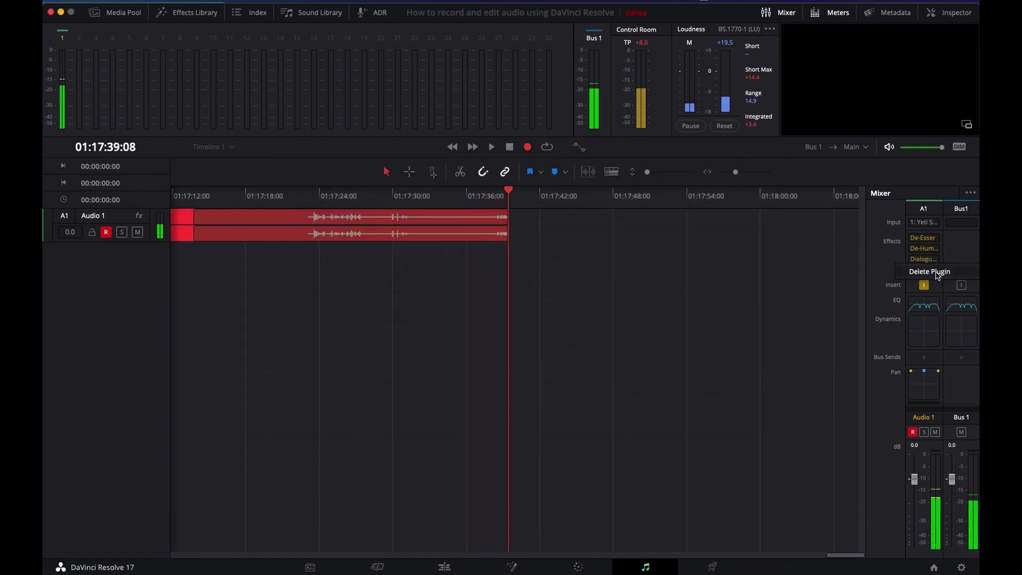
pyautogui.click(939, 260)
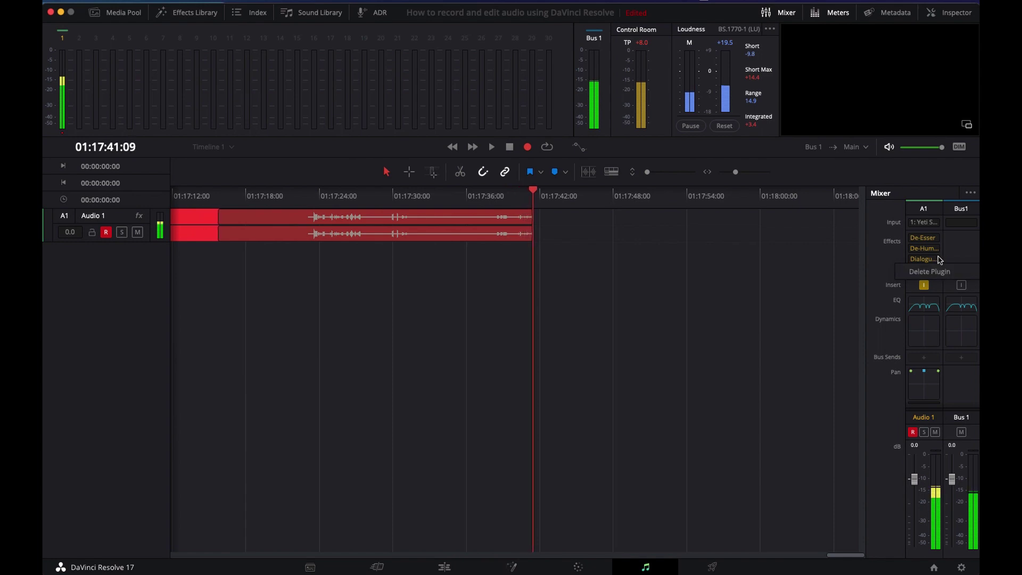
pyautogui.rightClick(931, 259)
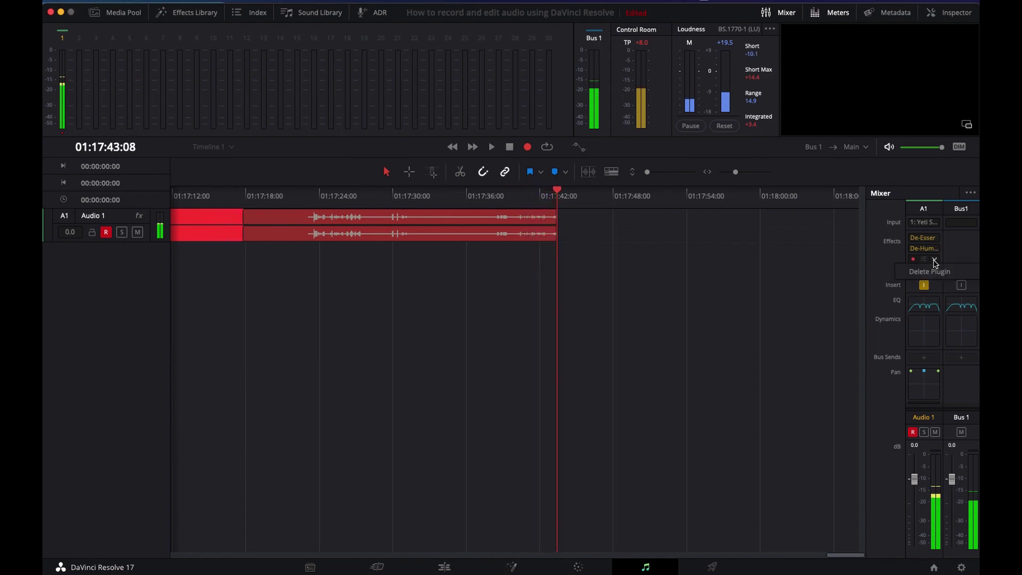
pyautogui.click(930, 272)
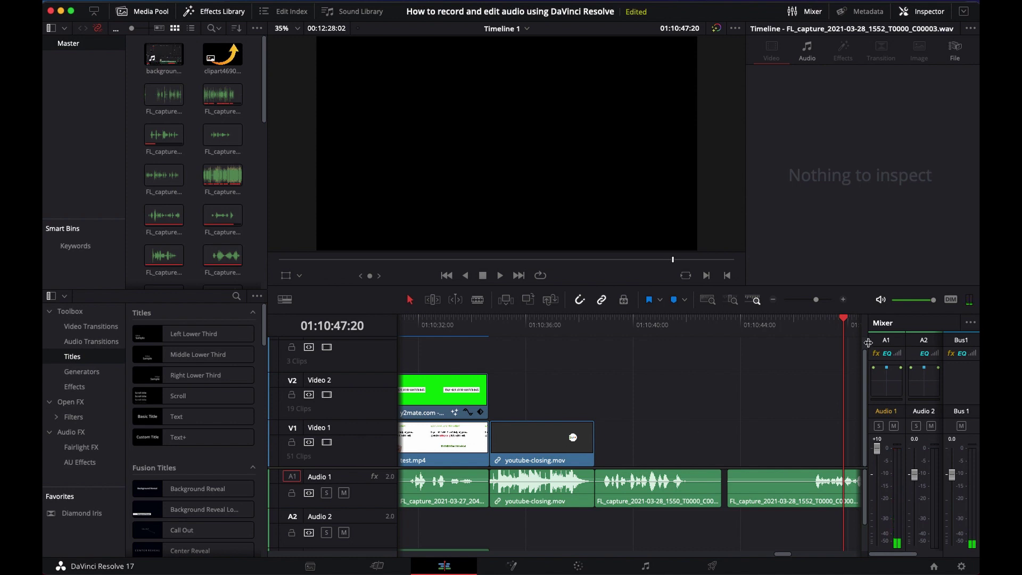
# Step: Ripple-delete the unwanted clip piece near 01:10:46 on Audio 1
pyautogui.moveTo(847, 320); pyautogui.dragTo(735, 326)
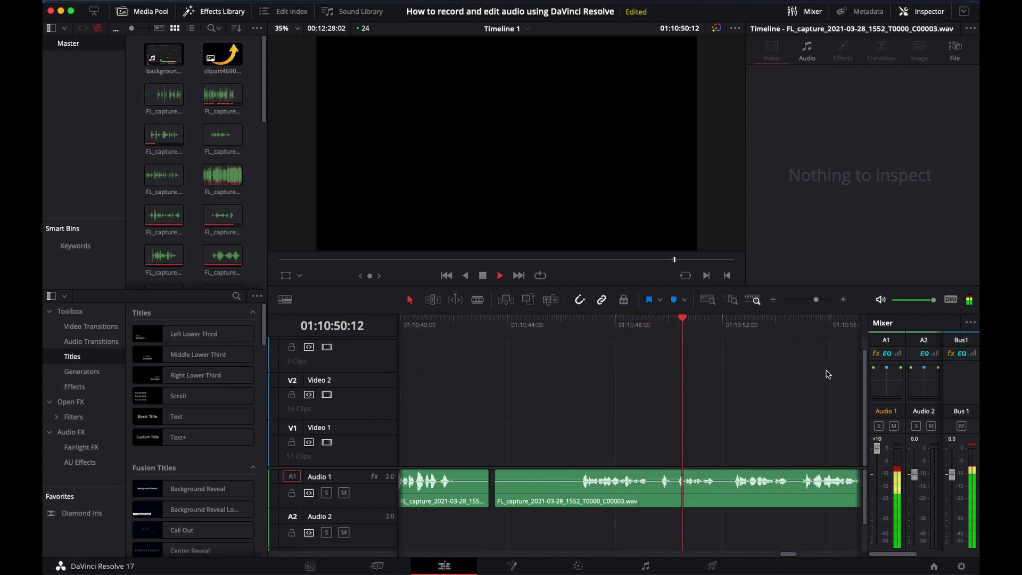
pyautogui.moveTo(722, 323); pyautogui.dragTo(579, 340)
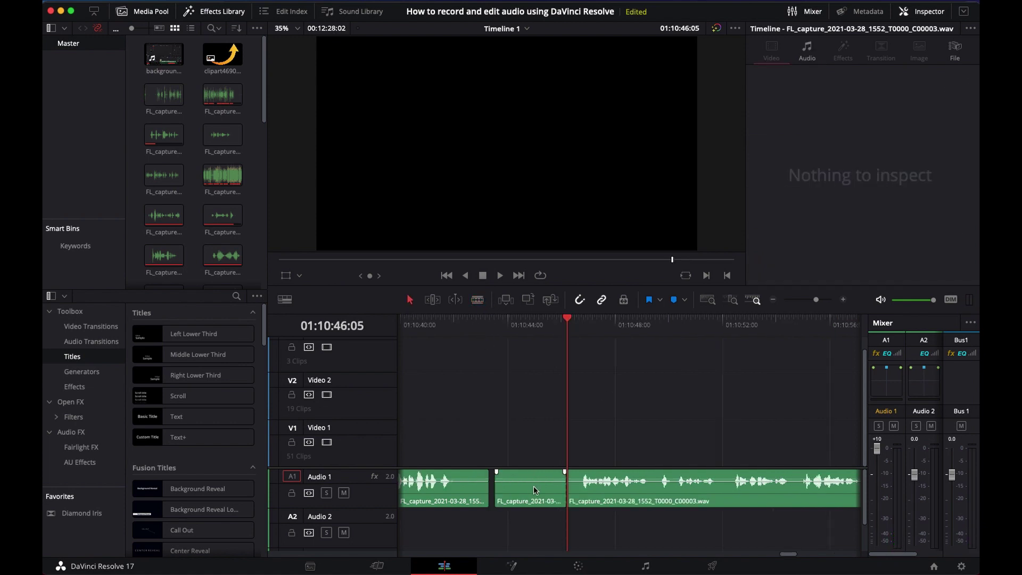
pyautogui.rightClick(534, 489)
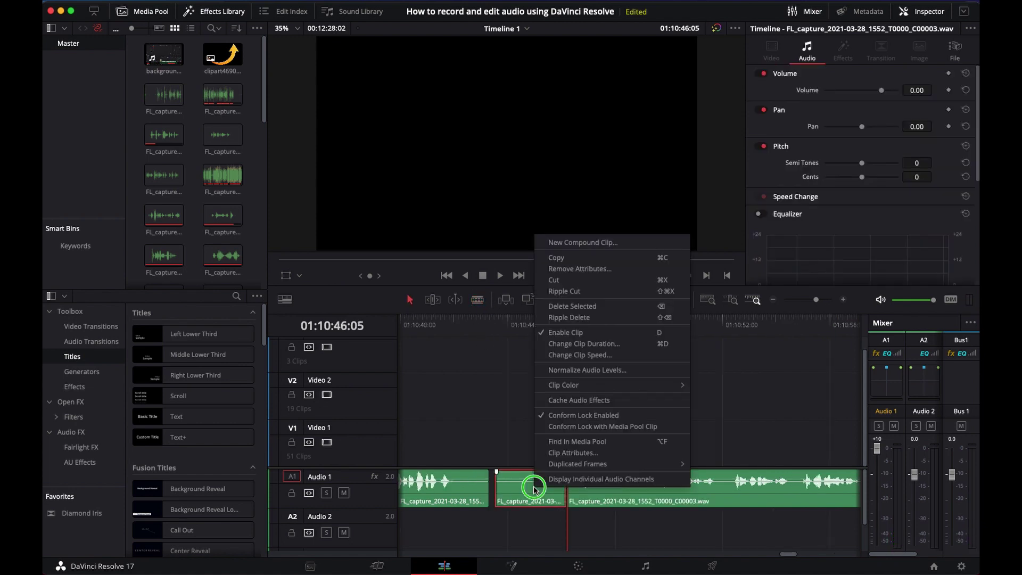
pyautogui.click(614, 318)
# Step: Play back the edit, then slide the second voice clip right to leave a gap
pyautogui.press('space')
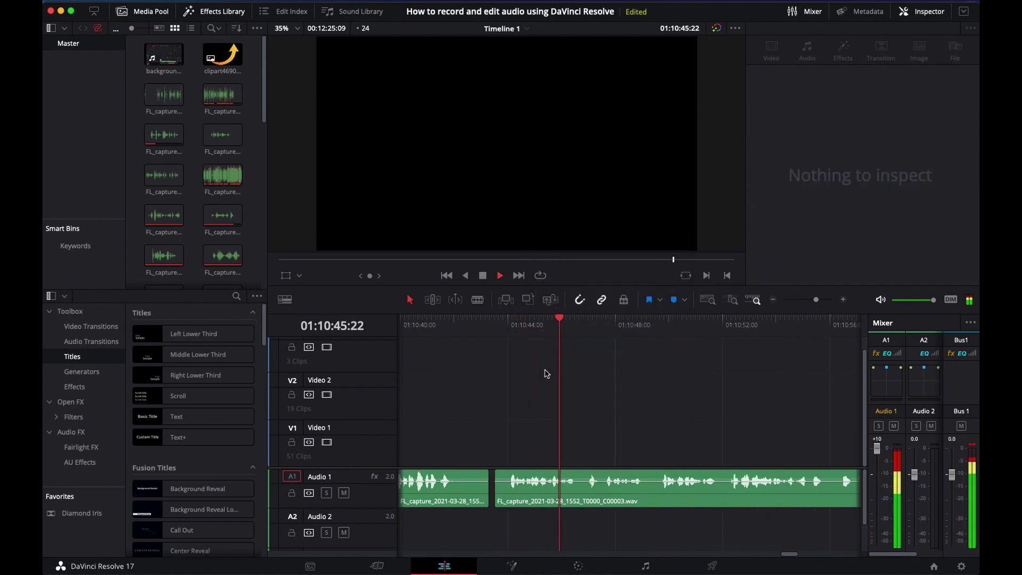
pyautogui.moveTo(548, 320); pyautogui.dragTo(518, 334)
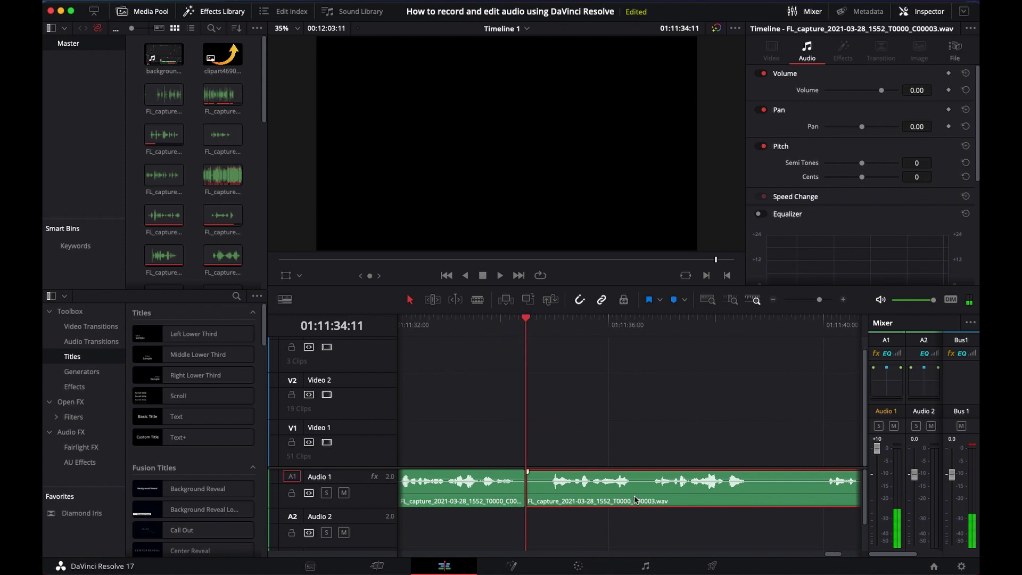
pyautogui.moveTo(635, 501); pyautogui.dragTo(793, 489)
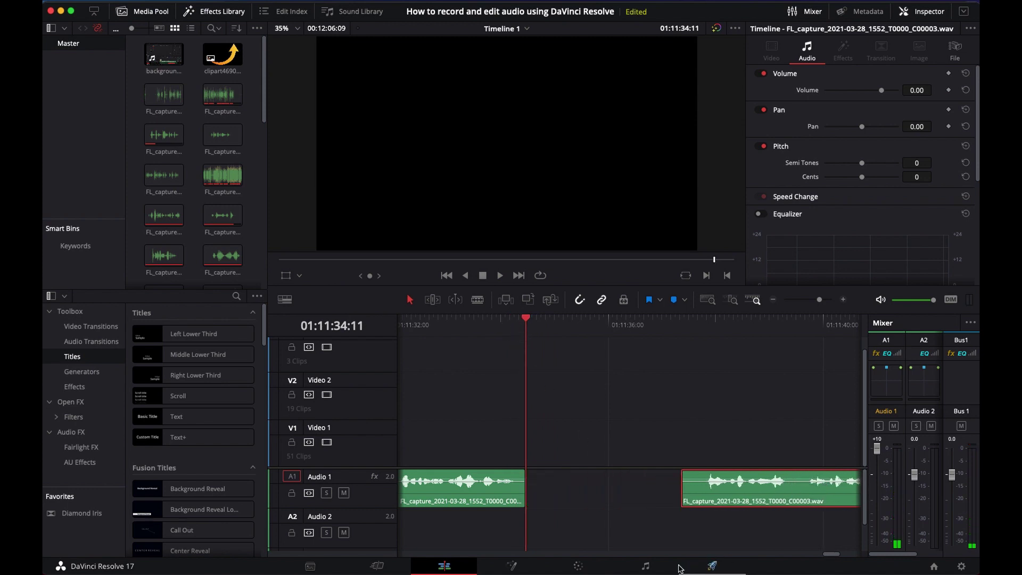
# Step: On the Fairlight page, nudge the later clip right, record a new take into the gap, and return to Edit
pyautogui.click(646, 566)
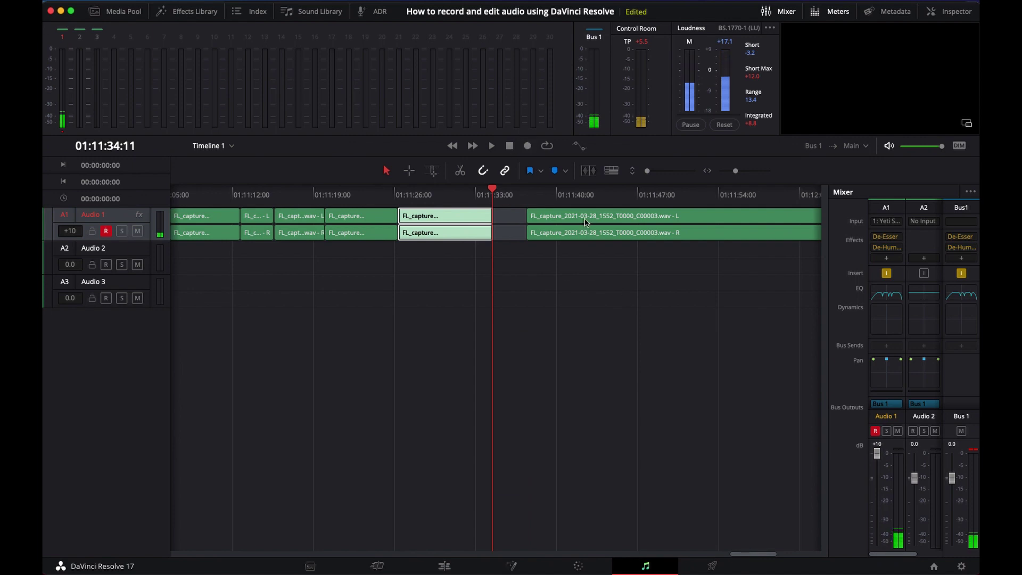
pyautogui.moveTo(583, 220)
pyautogui.mouseDown()
pyautogui.moveTo(595, 221)
pyautogui.moveTo(563, 206)
pyautogui.mouseUp()
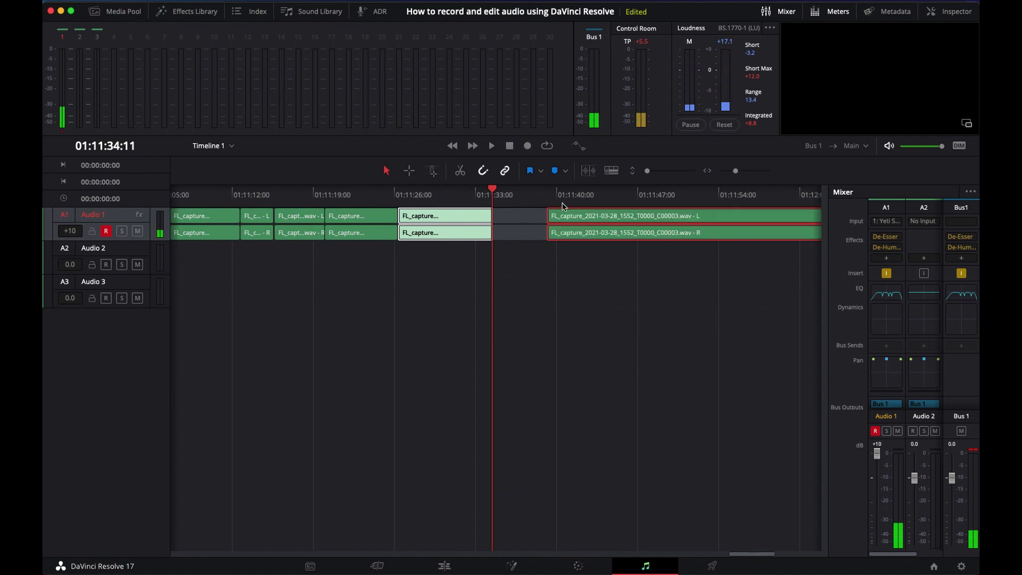
pyautogui.click(527, 146)
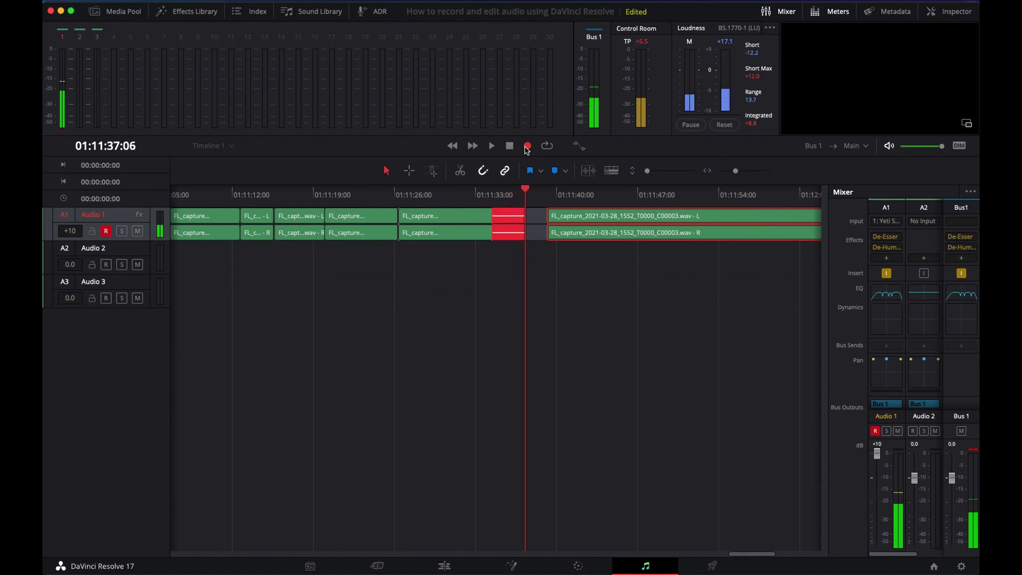
pyautogui.click(527, 146)
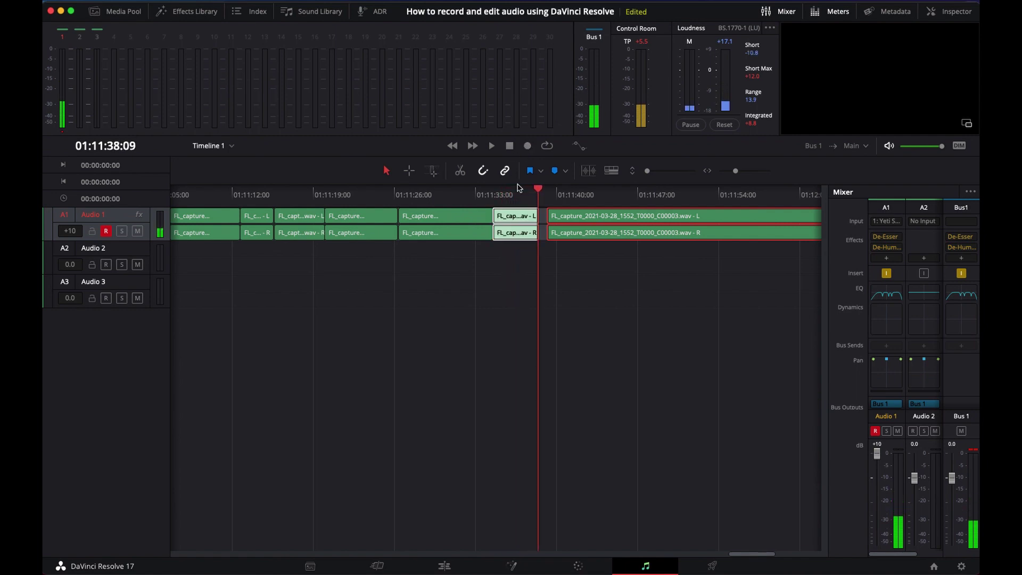
pyautogui.click(444, 566)
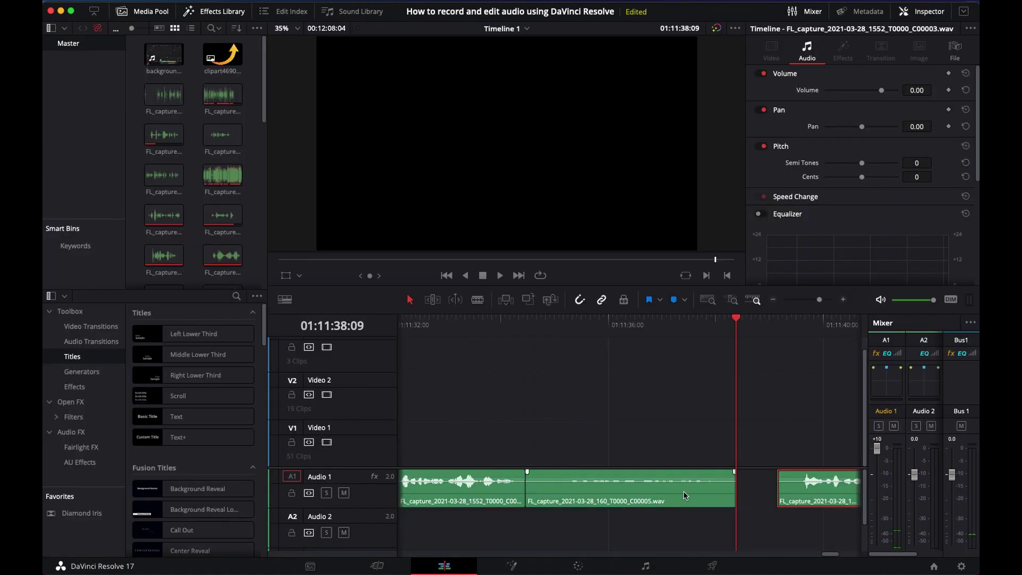
# Step: Play the new take, blade it twice, ripple-delete the middle piece, and scrub the result
pyautogui.click(684, 496)
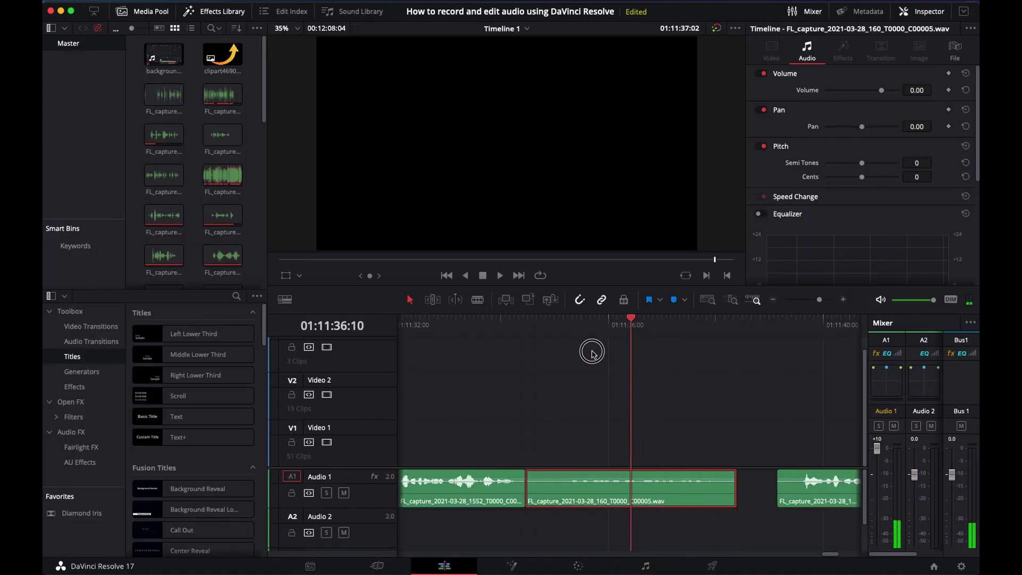
pyautogui.moveTo(738, 325); pyautogui.dragTo(535, 358)
pyautogui.press('space')
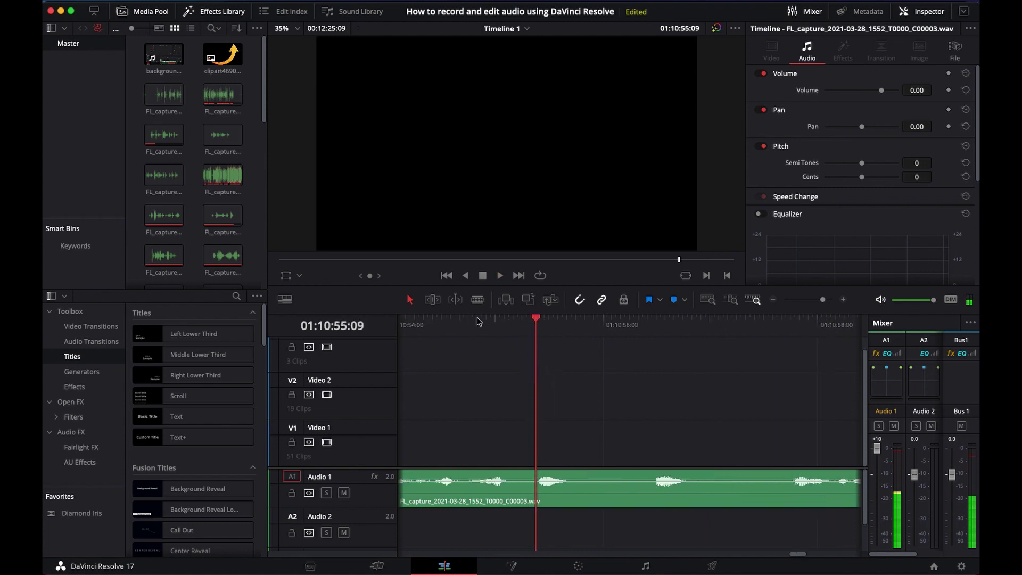
pyautogui.click(536, 482)
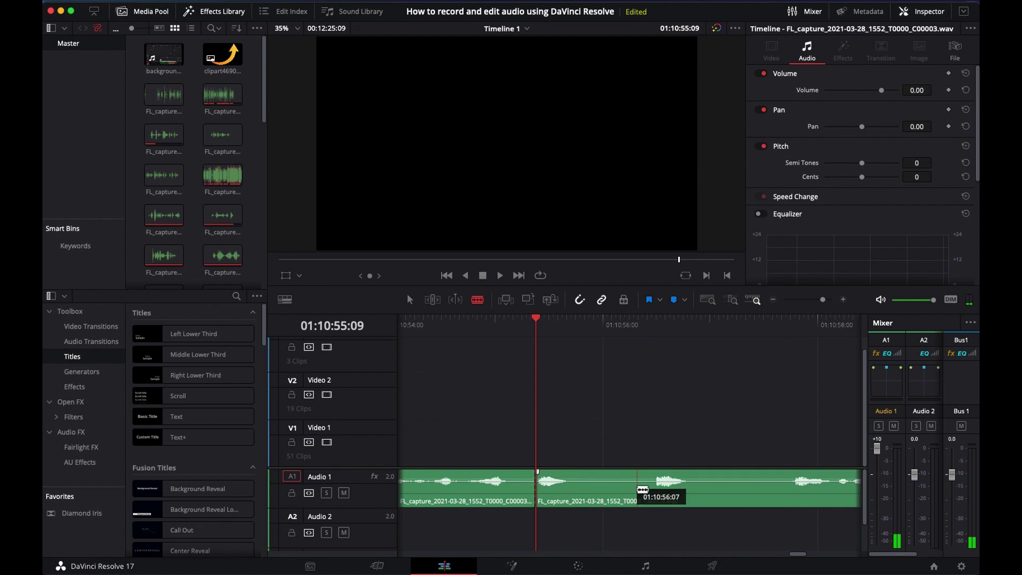
pyautogui.click(643, 488)
pyautogui.press('a')
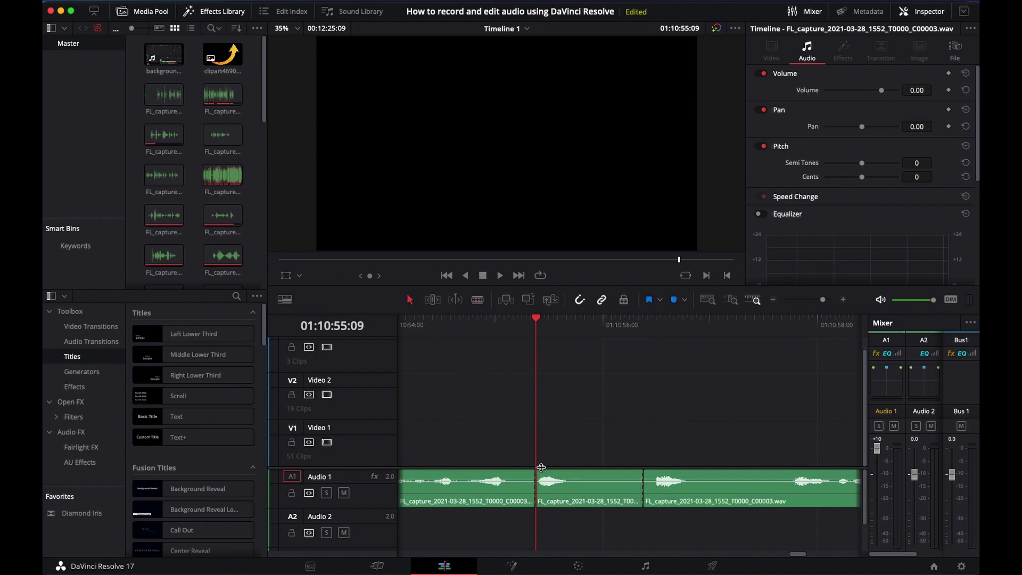
pyautogui.rightClick(597, 497)
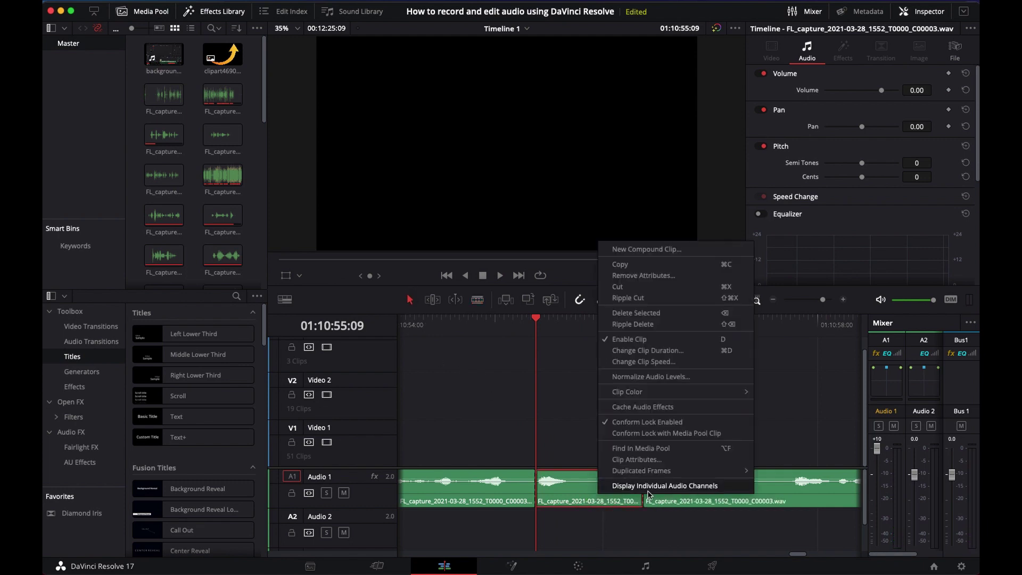
pyautogui.click(678, 325)
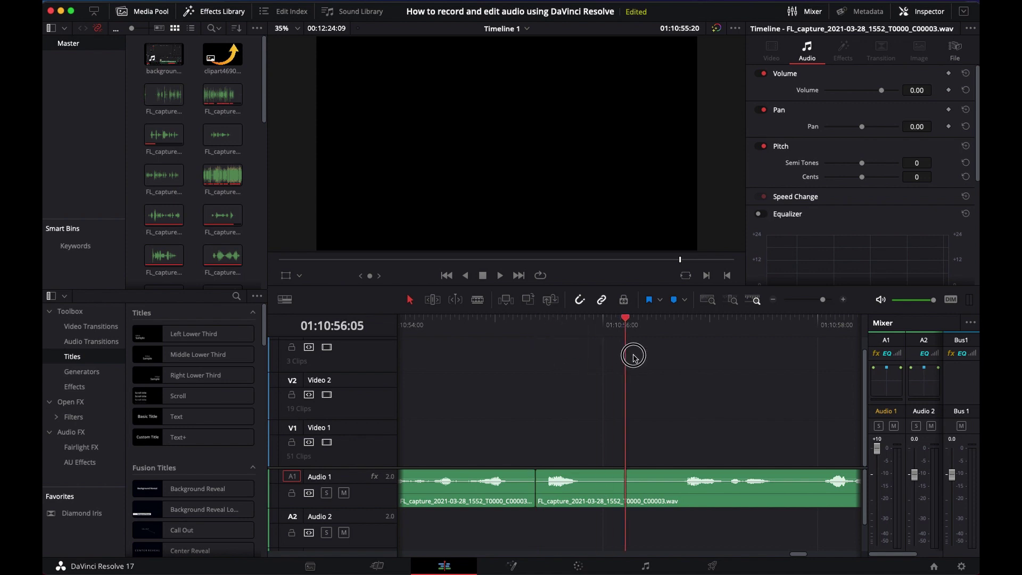
pyautogui.moveTo(542, 325); pyautogui.dragTo(661, 356)
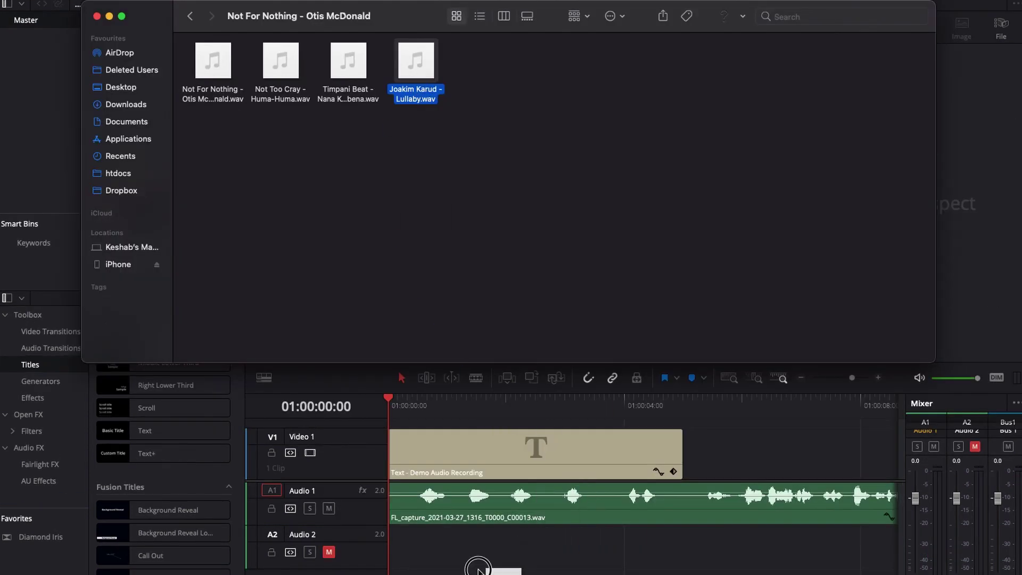
# Step: Drop Lullaby.wav onto Audio 2 and normalize it to a -2.0 dBFS peak
pyautogui.moveTo(579, 497); pyautogui.dragTo(389, 539)
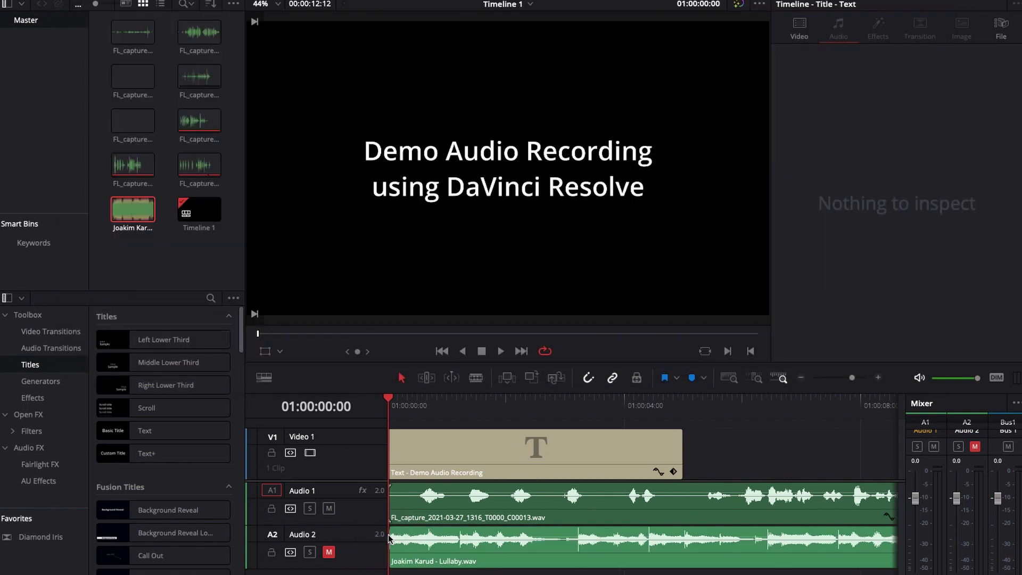
pyautogui.click(528, 554)
pyautogui.rightClick(527, 554)
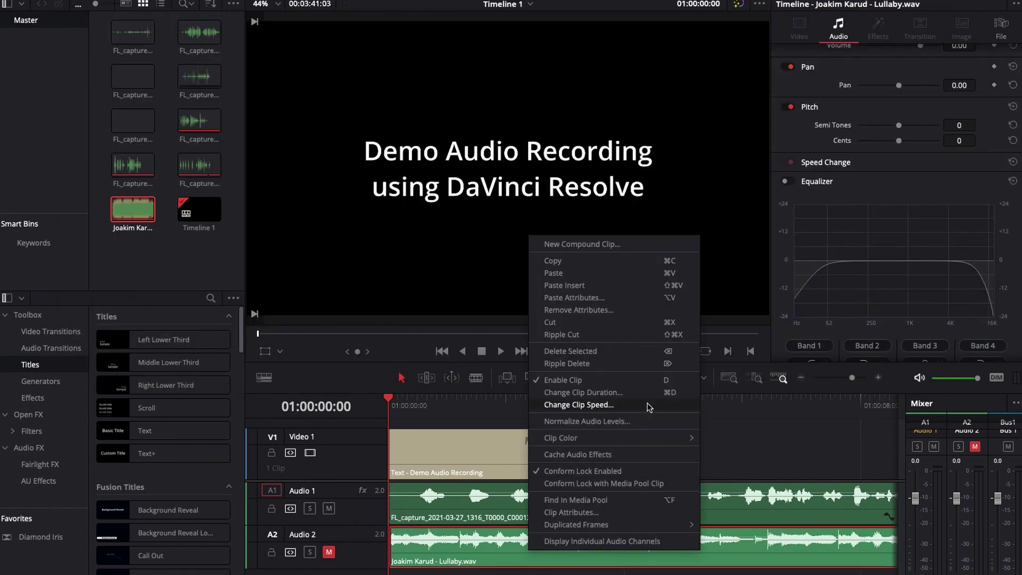
pyautogui.click(644, 422)
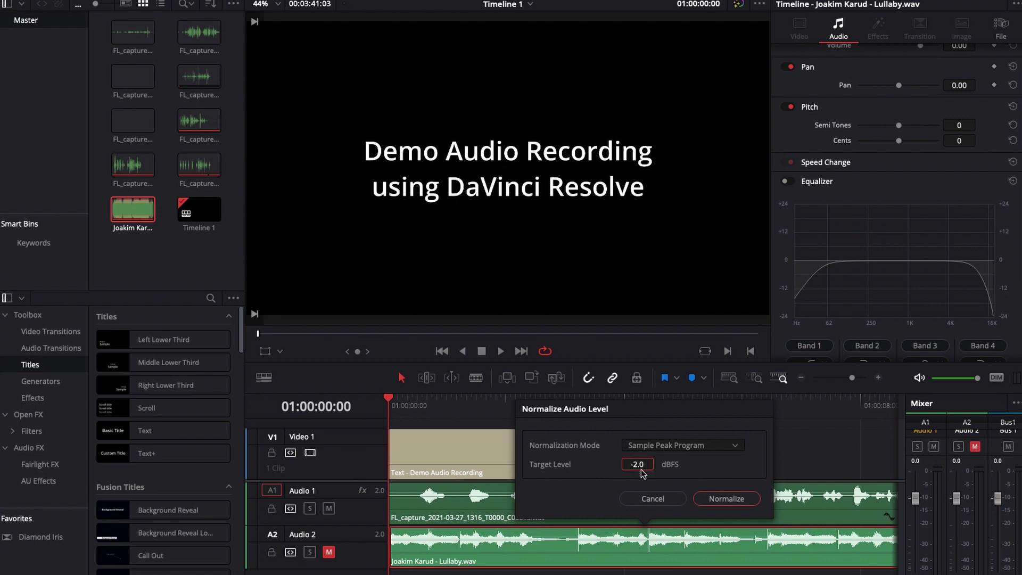
pyautogui.press('Return')
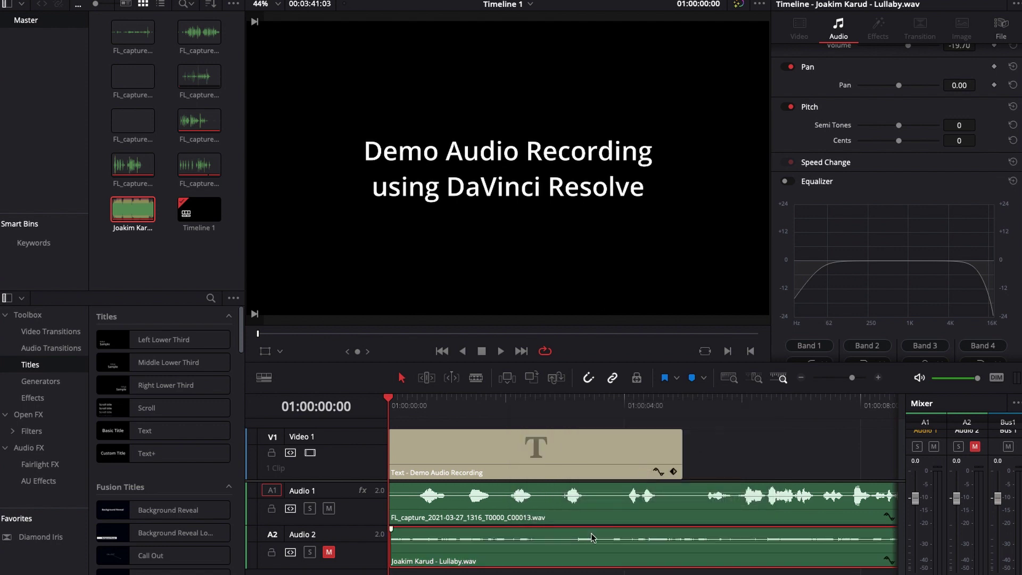
pyautogui.click(876, 380)
# Step: Snap the Lullaby clip to the timeline start and set its volume to -17.96 dB
pyautogui.click(875, 381)
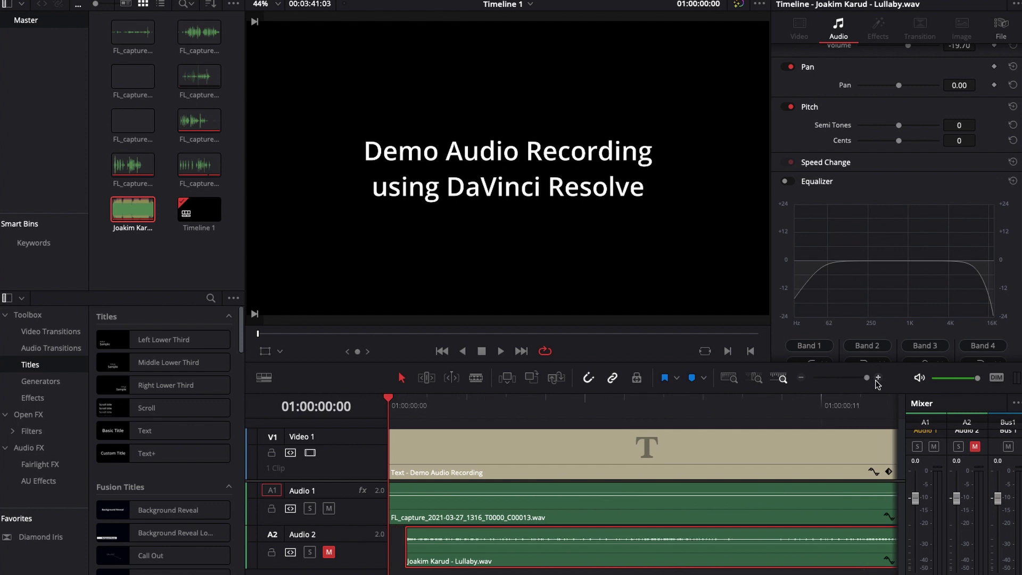
pyautogui.moveTo(474, 551); pyautogui.dragTo(456, 551)
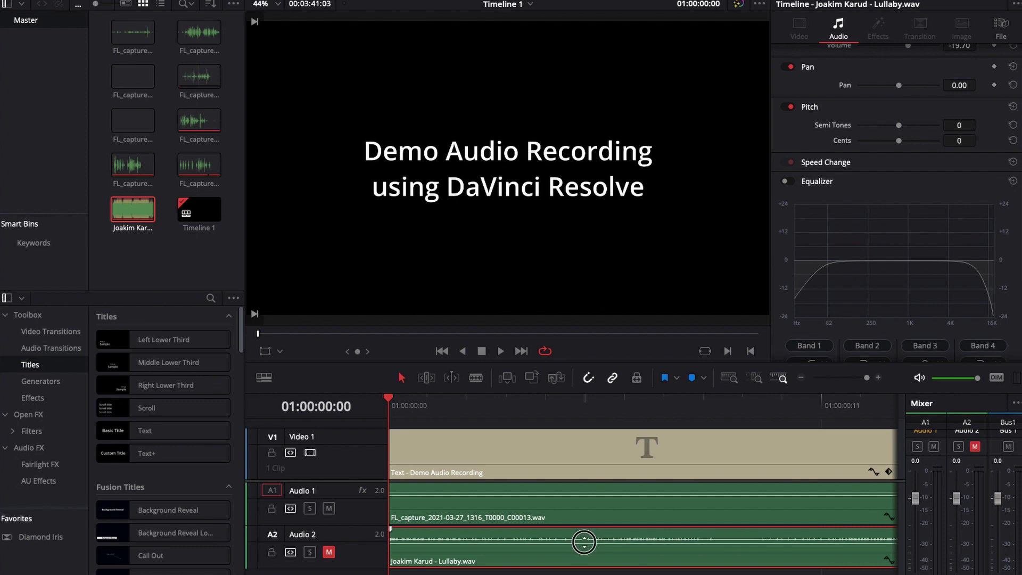
pyautogui.moveTo(585, 542); pyautogui.dragTo(588, 541)
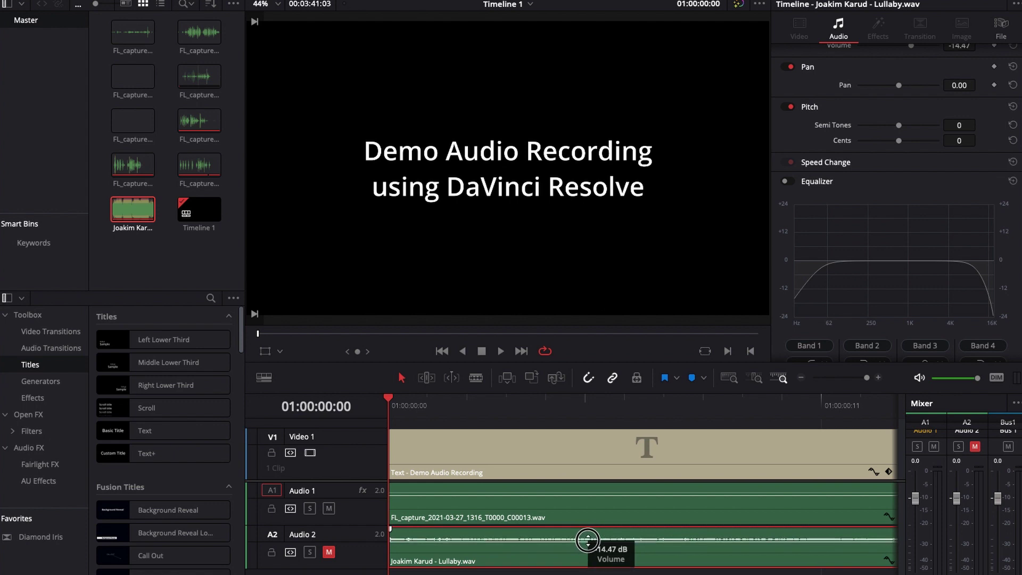
pyautogui.moveTo(588, 541); pyautogui.dragTo(590, 543)
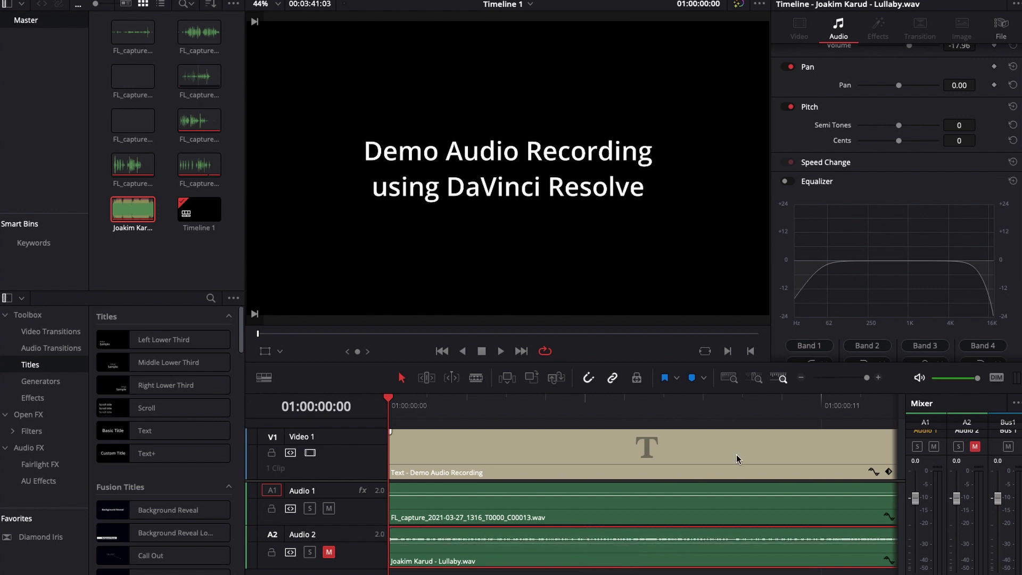
pyautogui.click(797, 380)
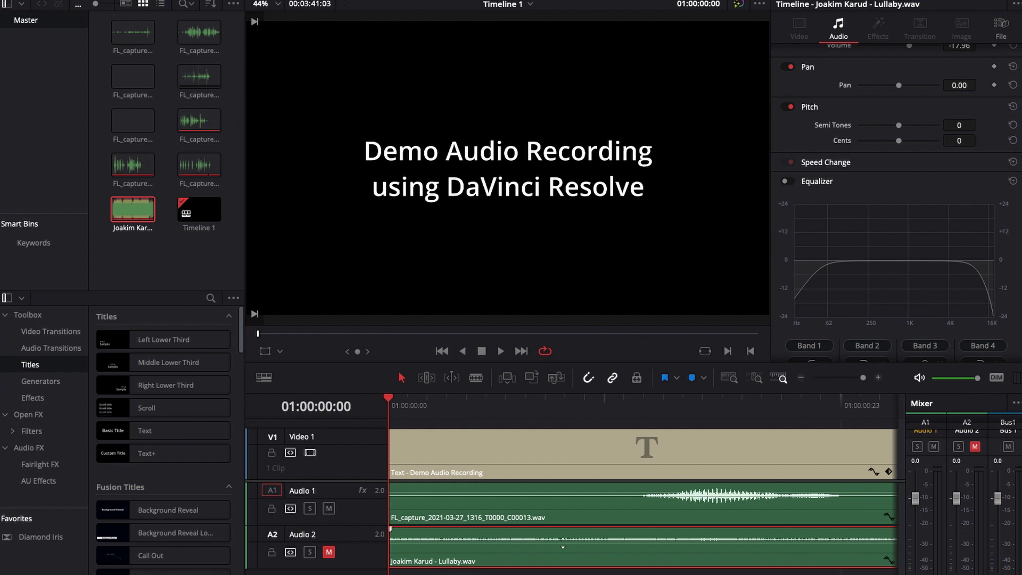
pyautogui.click(878, 380)
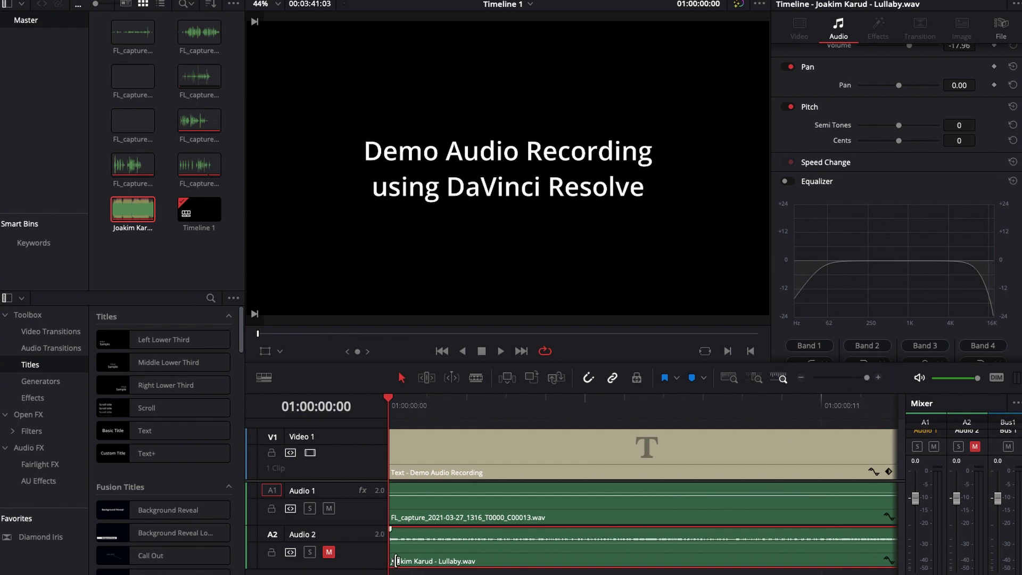
# Step: Add a fade-in to the Lullaby clip, unmute Audio 2, and play the mix from the start
pyautogui.moveTo(391, 529); pyautogui.dragTo(449, 550)
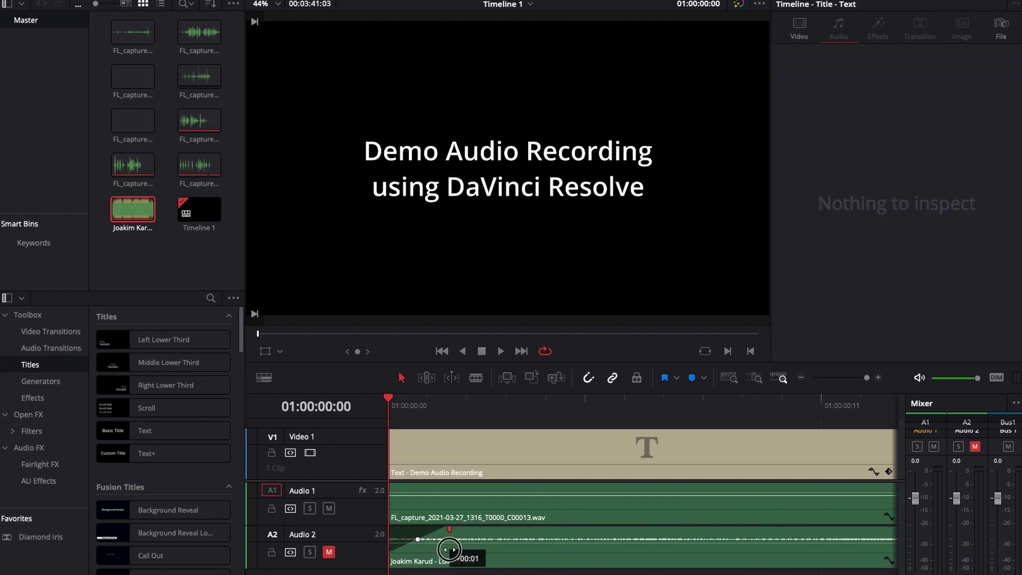
pyautogui.press('space')
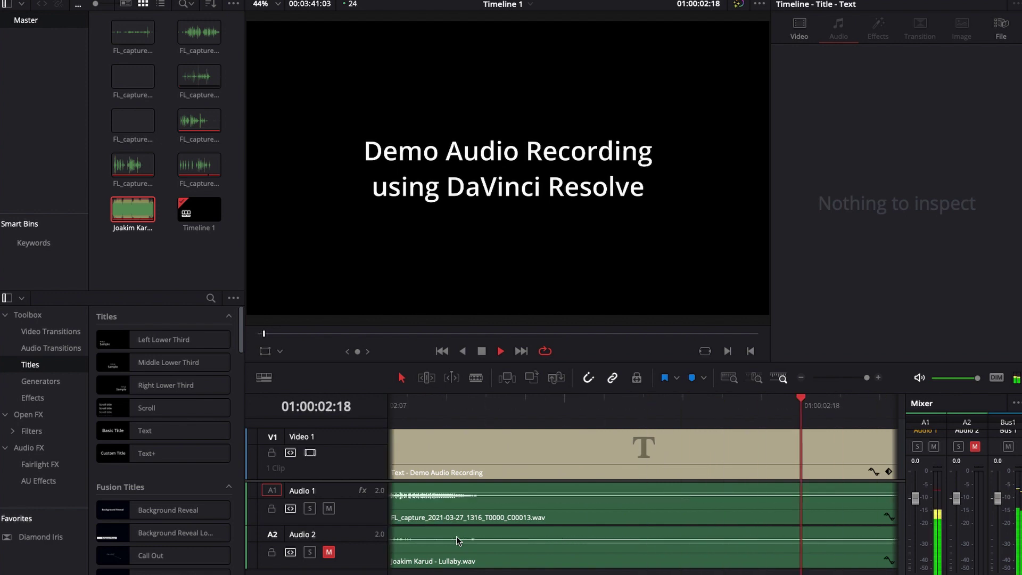
pyautogui.press('space')
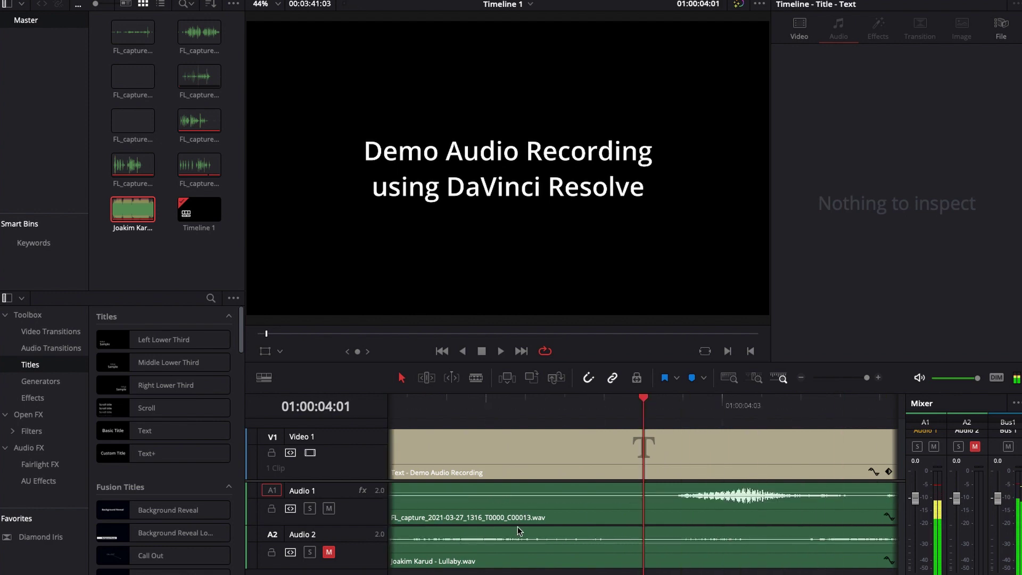
pyautogui.click(328, 553)
pyautogui.moveTo(646, 400); pyautogui.dragTo(131, 393)
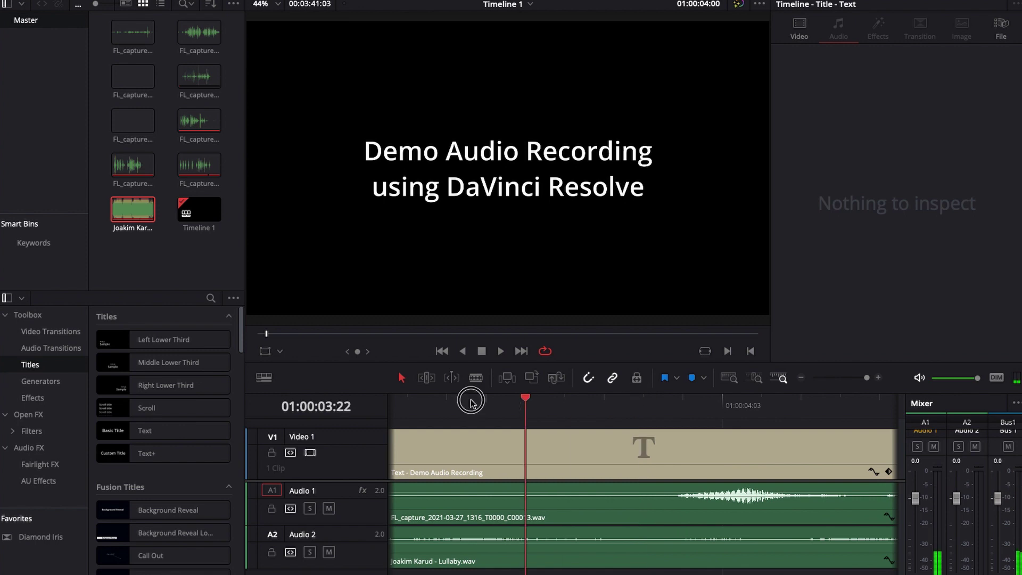
pyautogui.moveTo(163, 386)
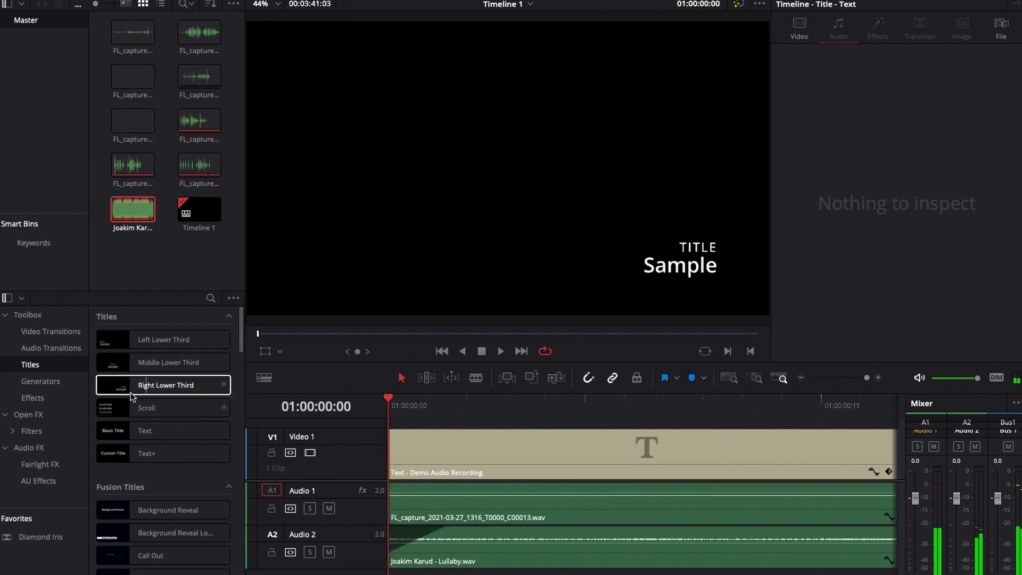
pyautogui.press('space')
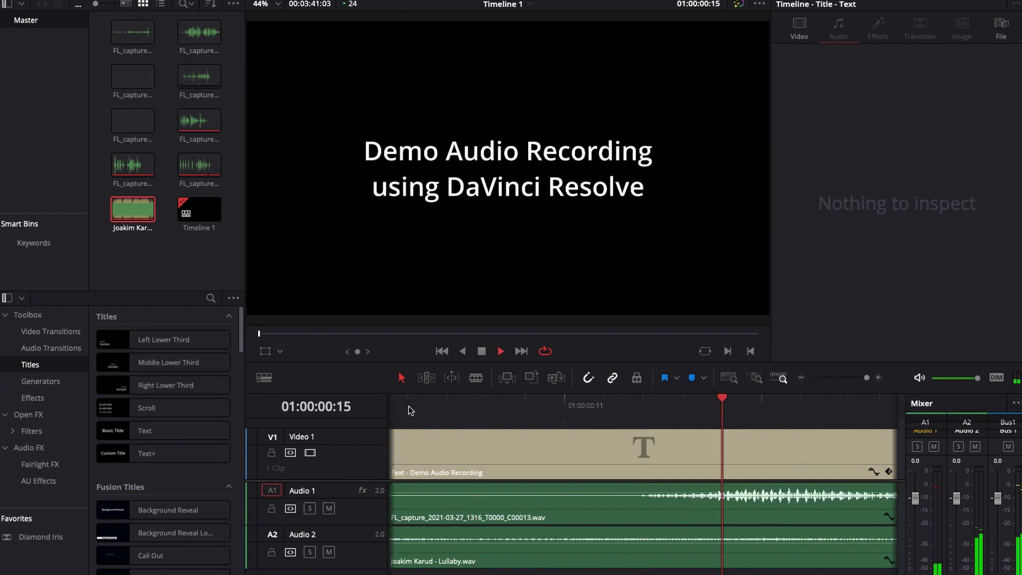